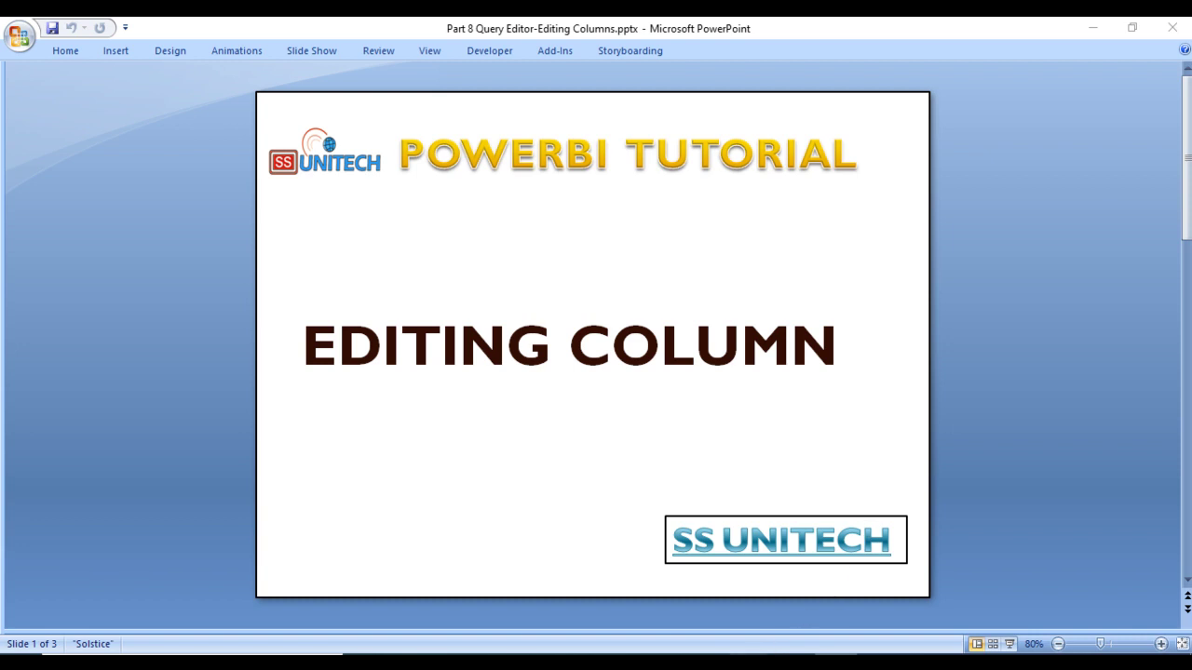
Step: In the Power Query Editor's Country_Sales query, select ORDERDATE and step right to SALESPERSONID
mouse_move(749, 663)
click(791, 613)
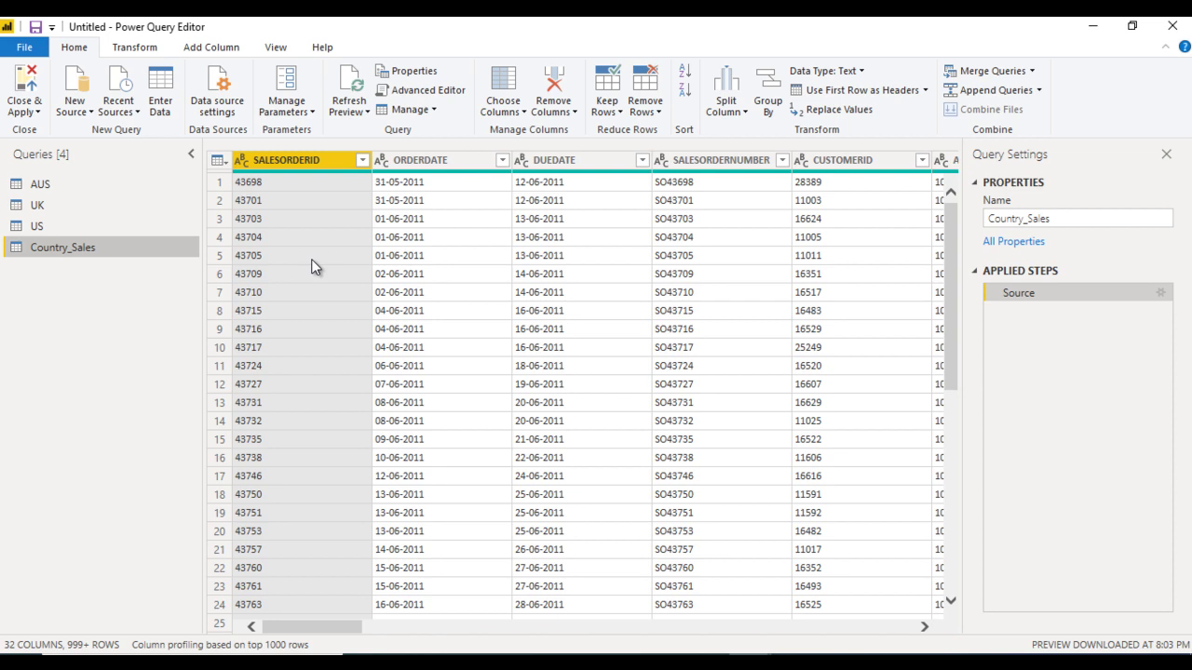
click(445, 248)
key(Up)
key(Up)
key(Up)
key(Up)
key(Up)
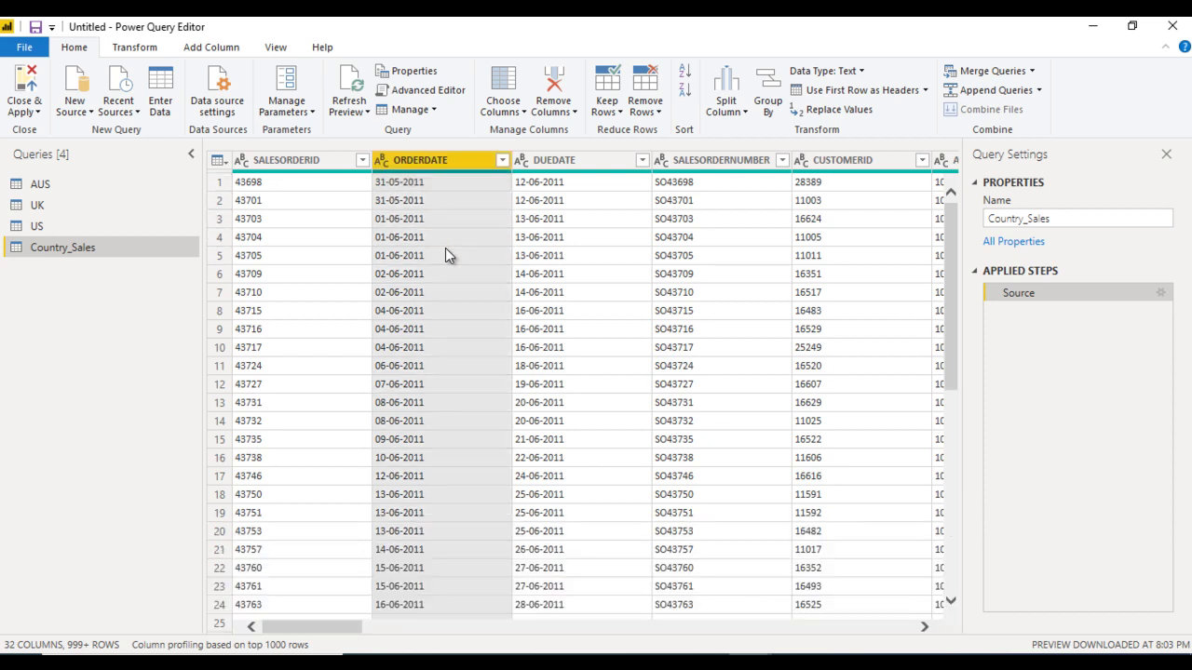
key(Right)
key(Right)
key(Right)
key(Right)
key(Right)
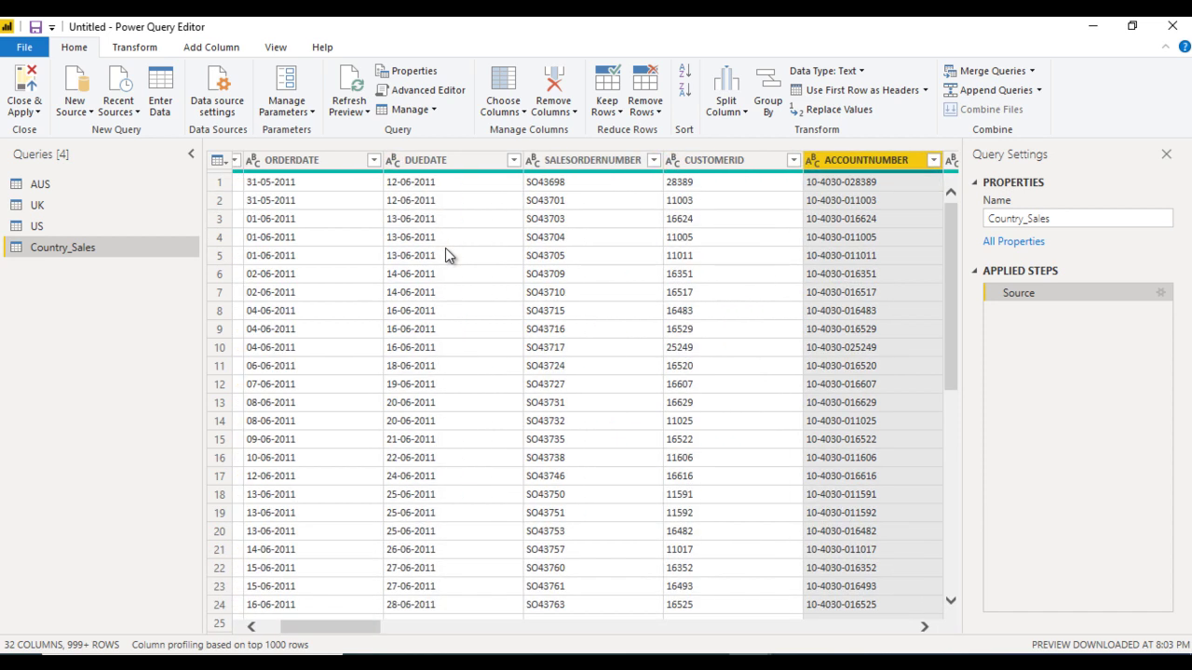
key(Right)
key(Right)
key(Right)
key(Right)
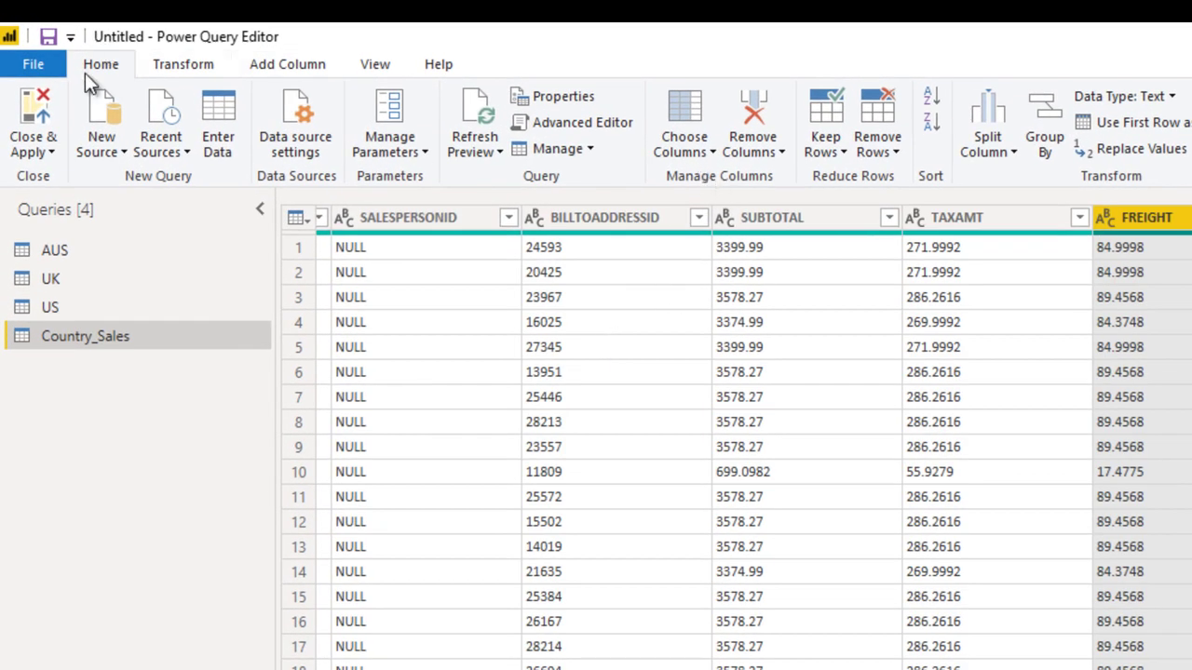
click(705, 165)
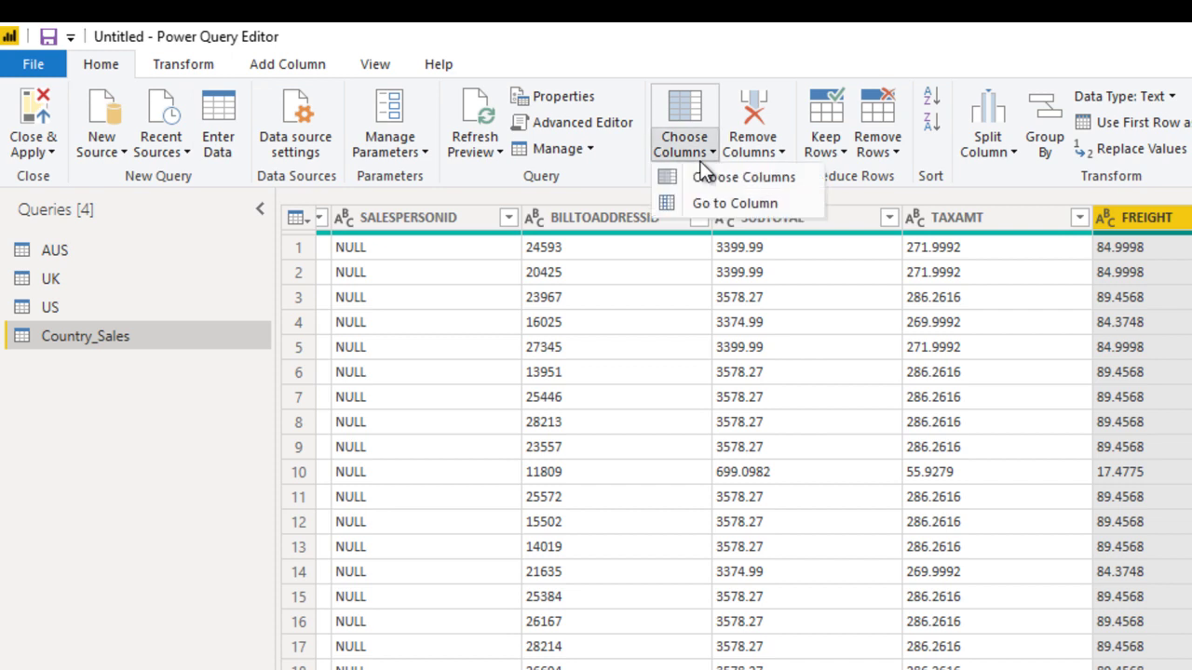
click(751, 158)
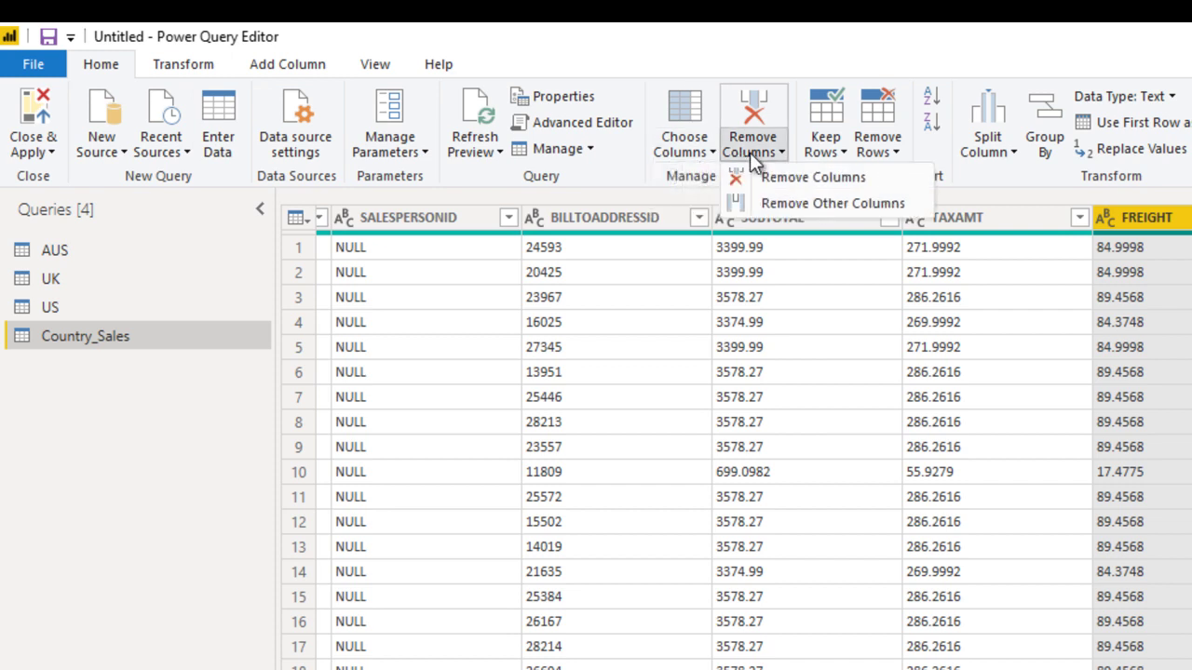
click(697, 148)
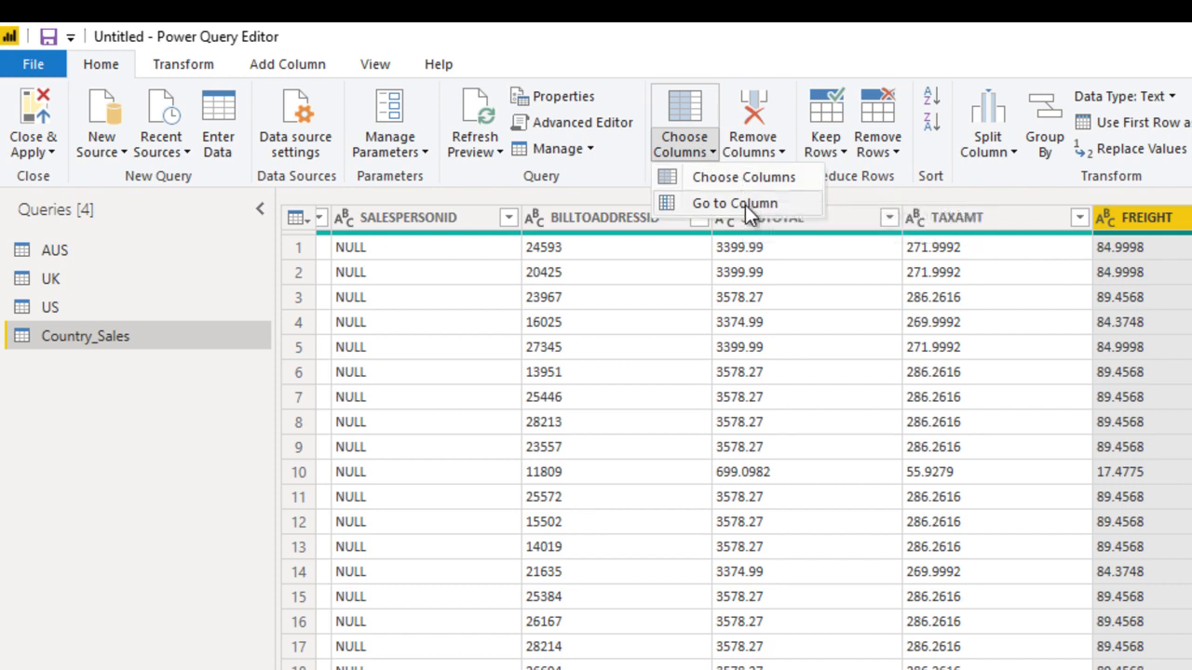
click(753, 159)
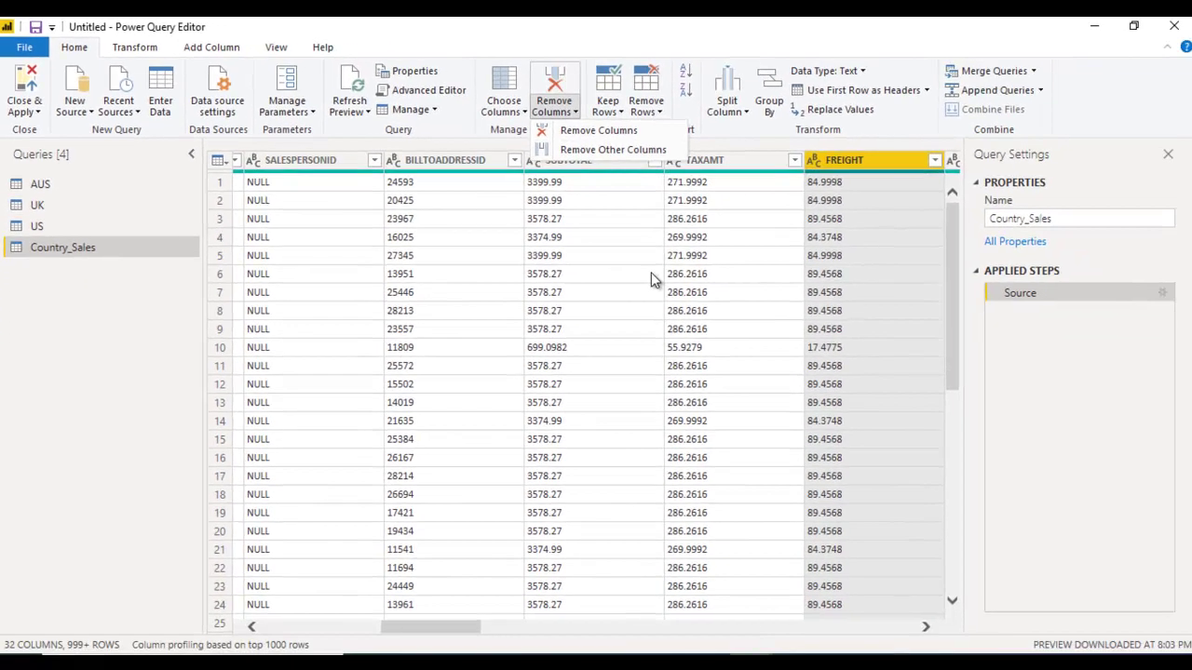
click(651, 272)
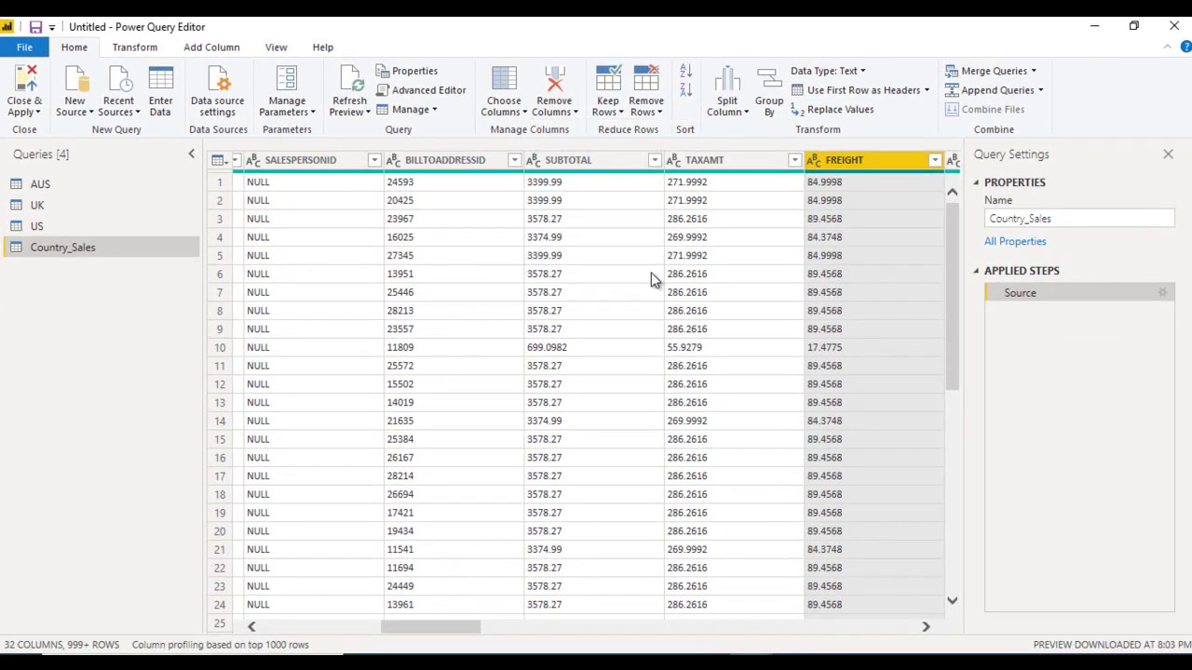
Step: Step the column selection right through PRODUCTID, LINETOTAL and ADDRESSID to ModifiedDate
key(Right)
key(Right)
key(Right)
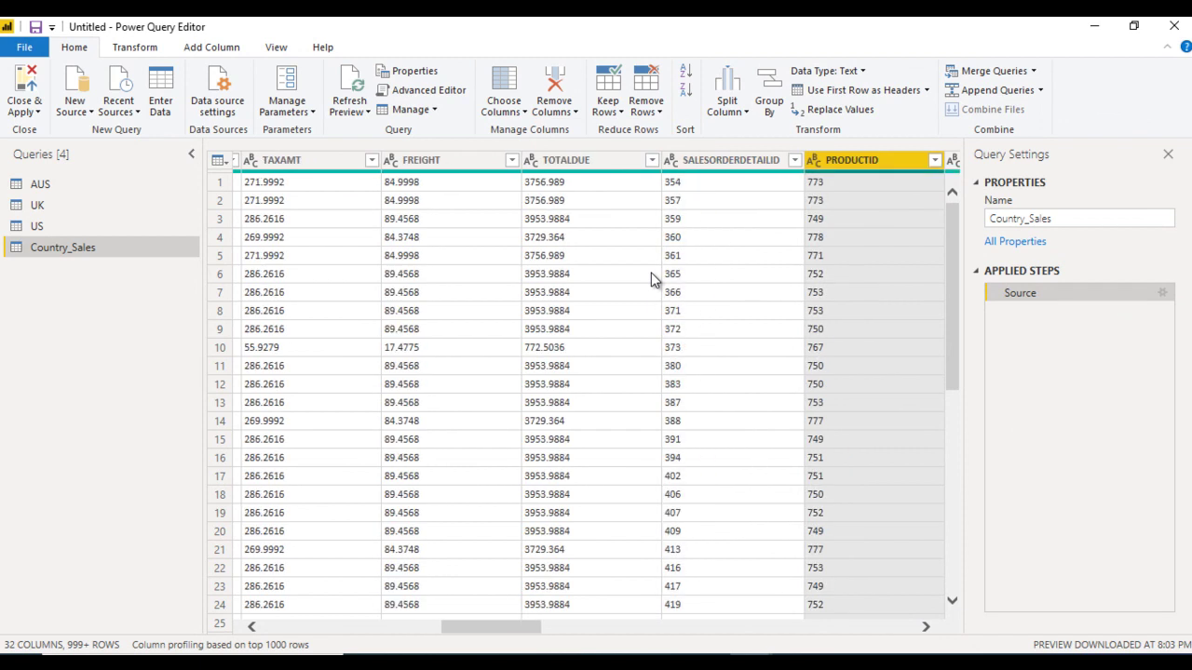
key(Right)
key(Right)
key(Right)
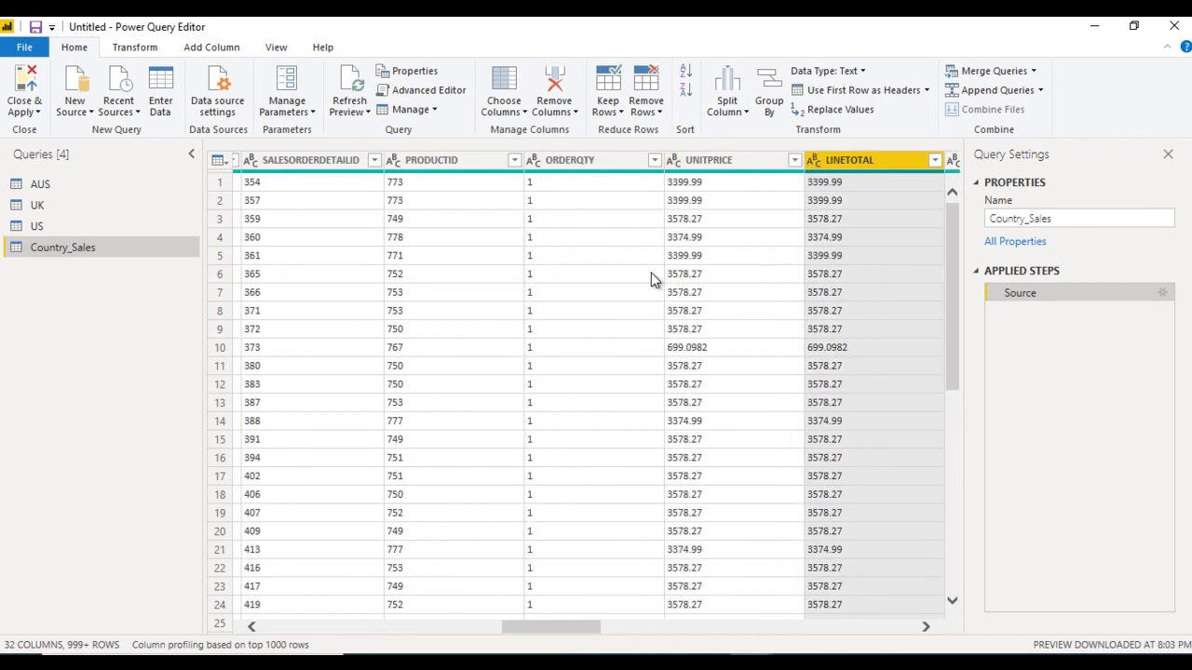
key(Right)
key(Right)
key(Right)
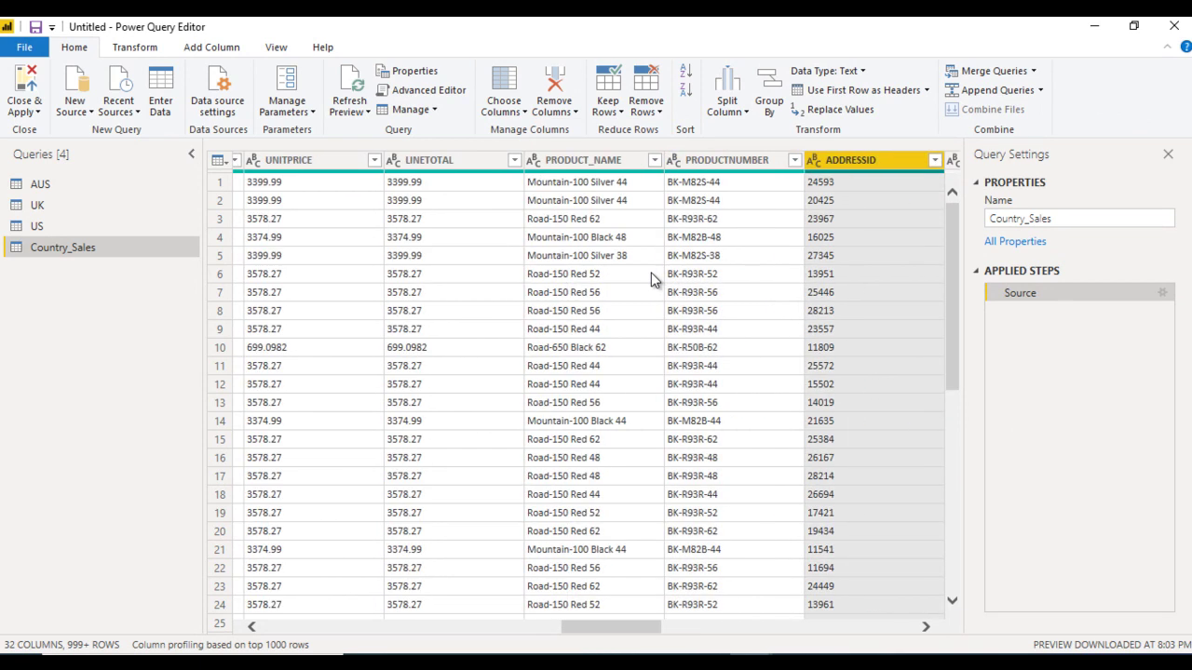
key(Right)
key(Right)
key(Right)
key(Right)
key(Right)
key(Right)
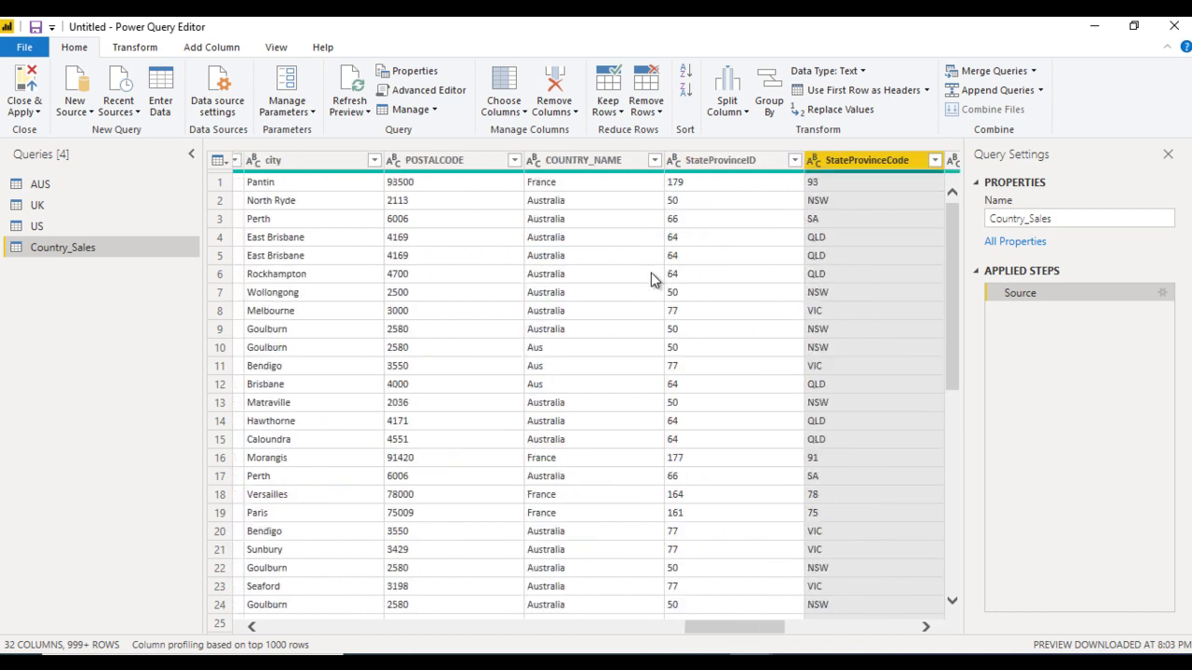
key(Right)
key(Right)
key(Right)
key(Right)
key(Right)
key(Right)
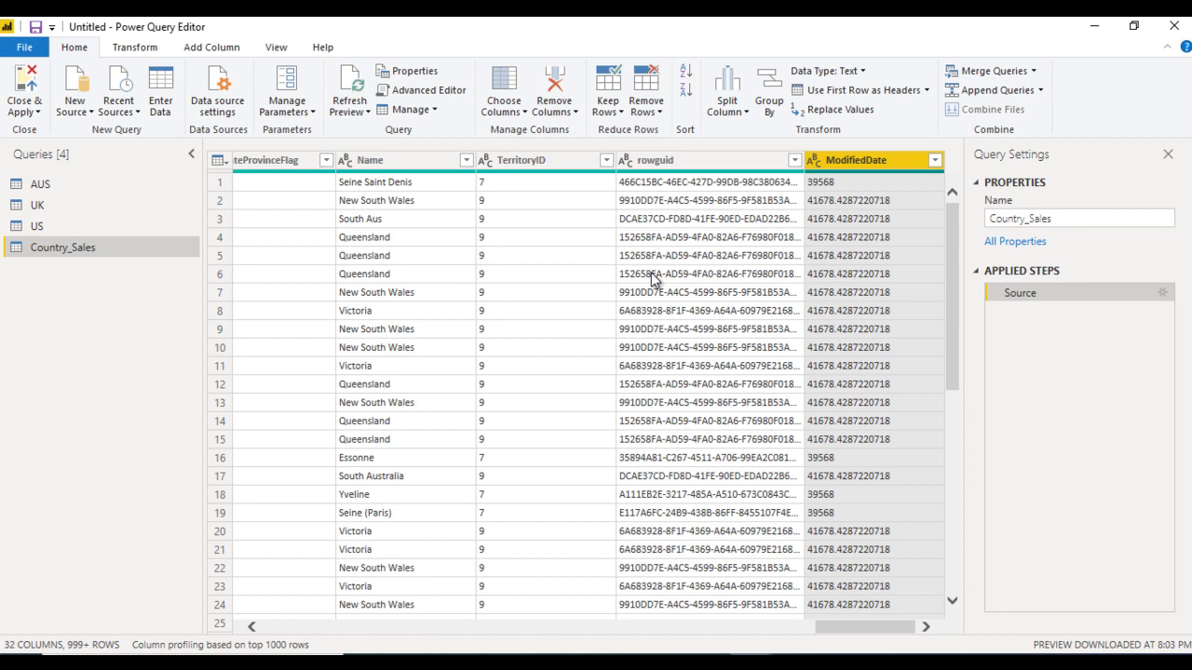
Step: Move the column selection back left from ModifiedDate, settling on StateProvinceID
key(Left)
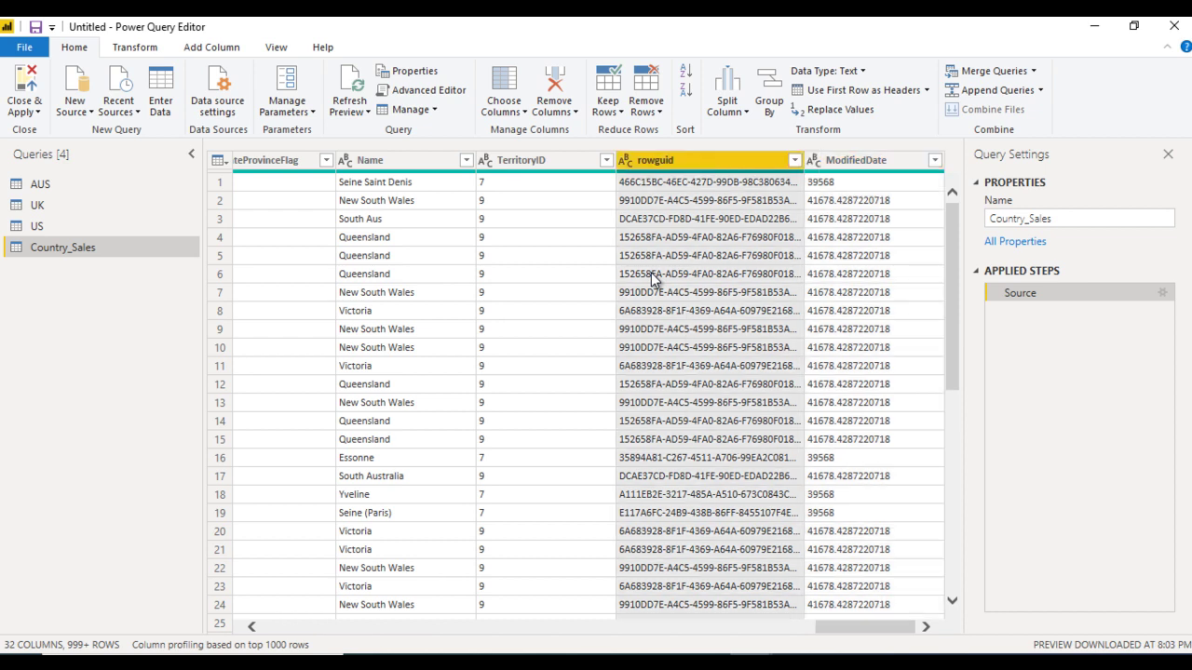
key(Left)
key(Left)
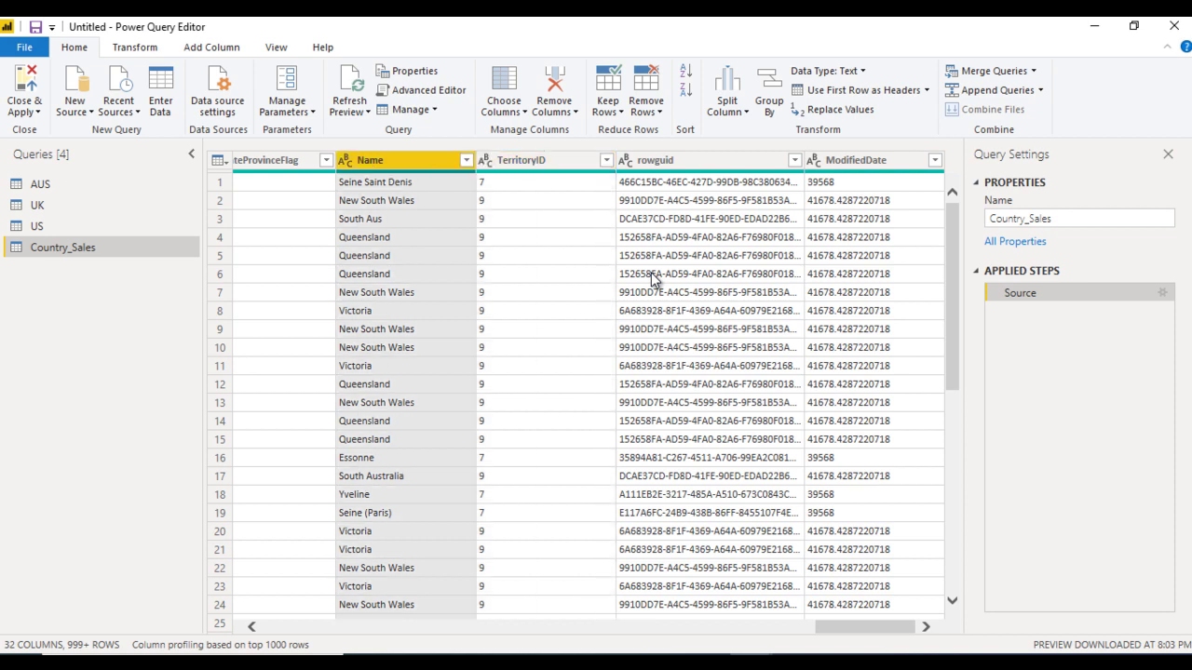
key(Left)
key(Left)
key(Left)
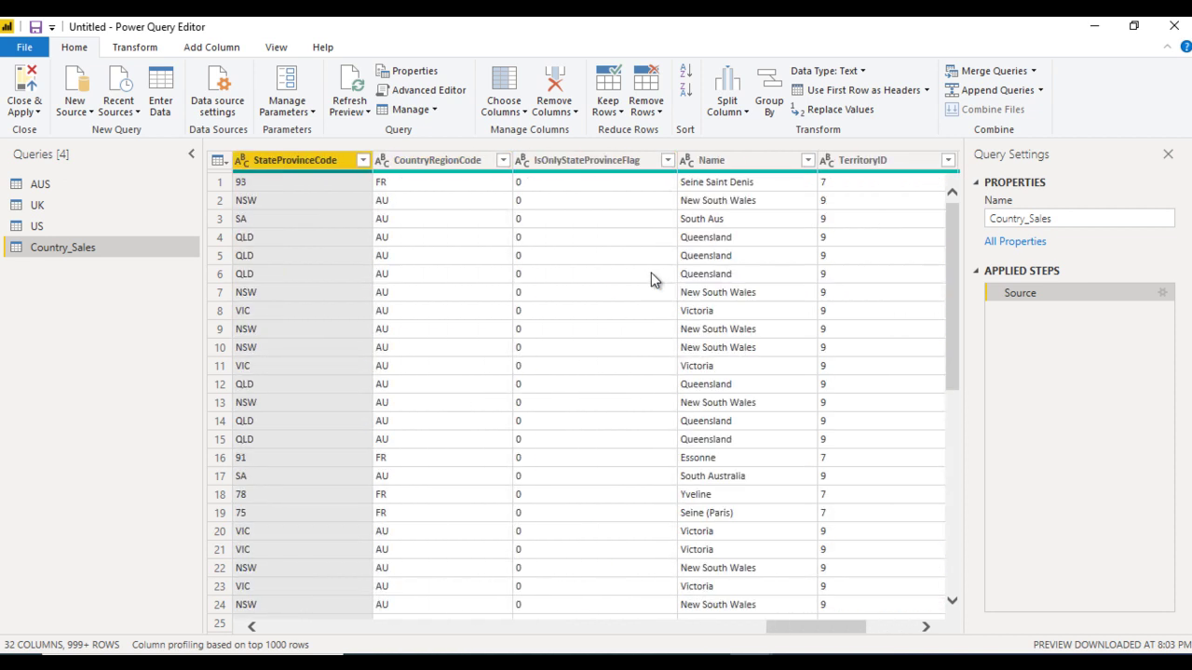
key(Left)
key(Left)
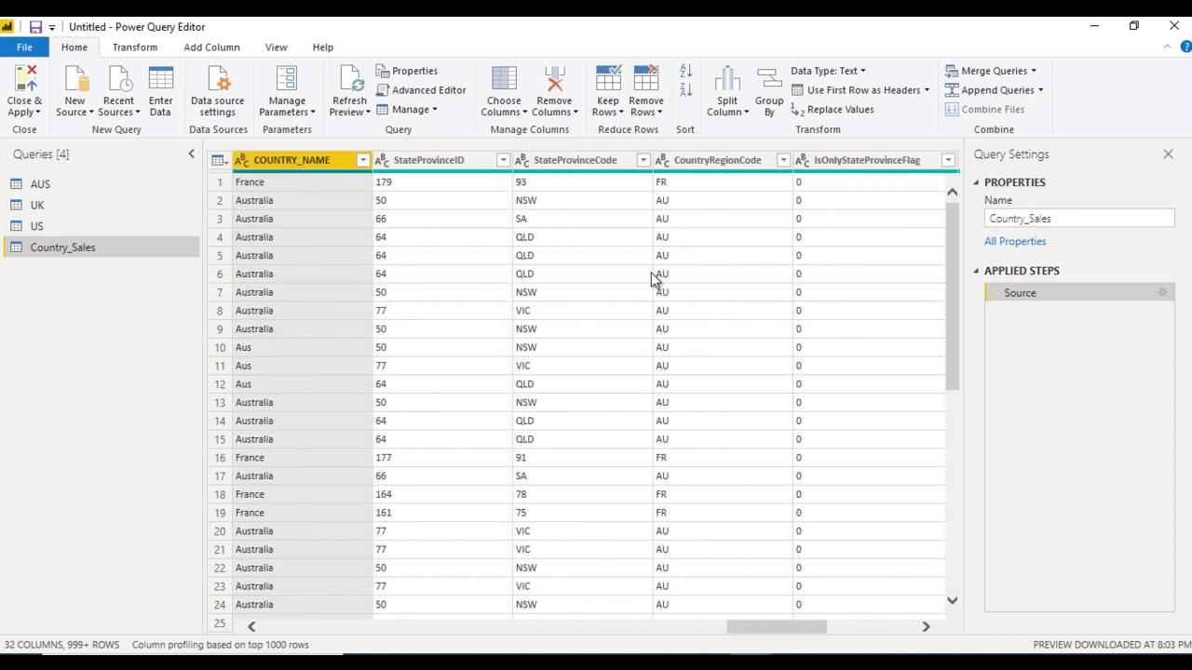
key(Left)
key(Left)
key(Right)
key(Right)
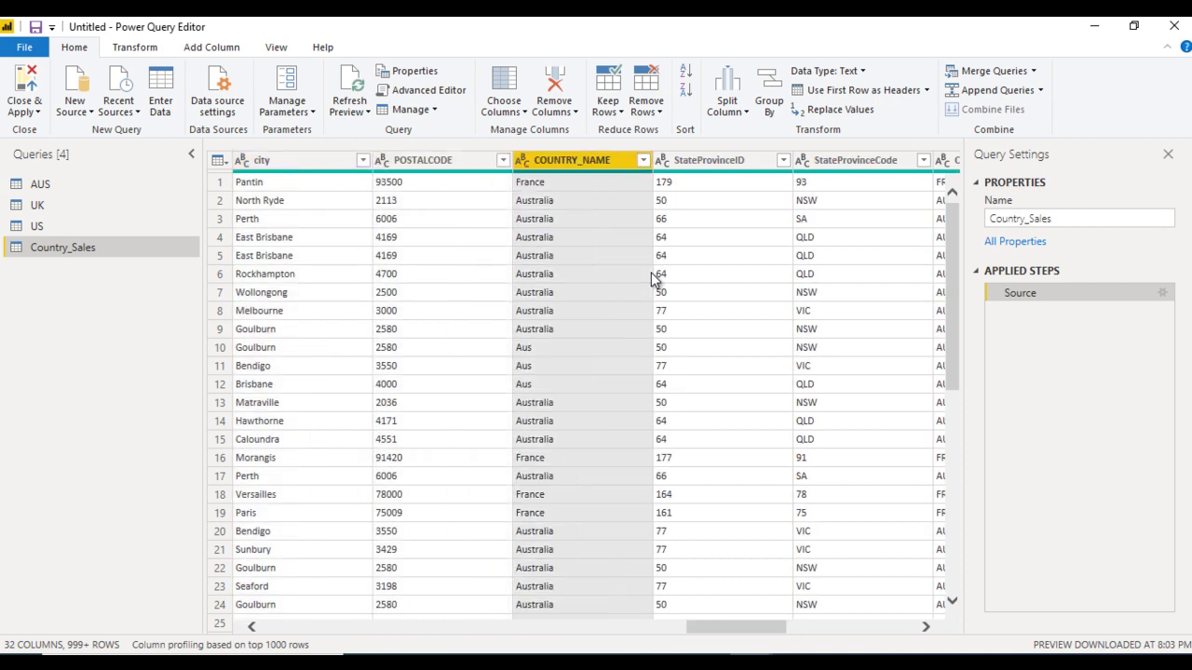
key(Right)
key(Right)
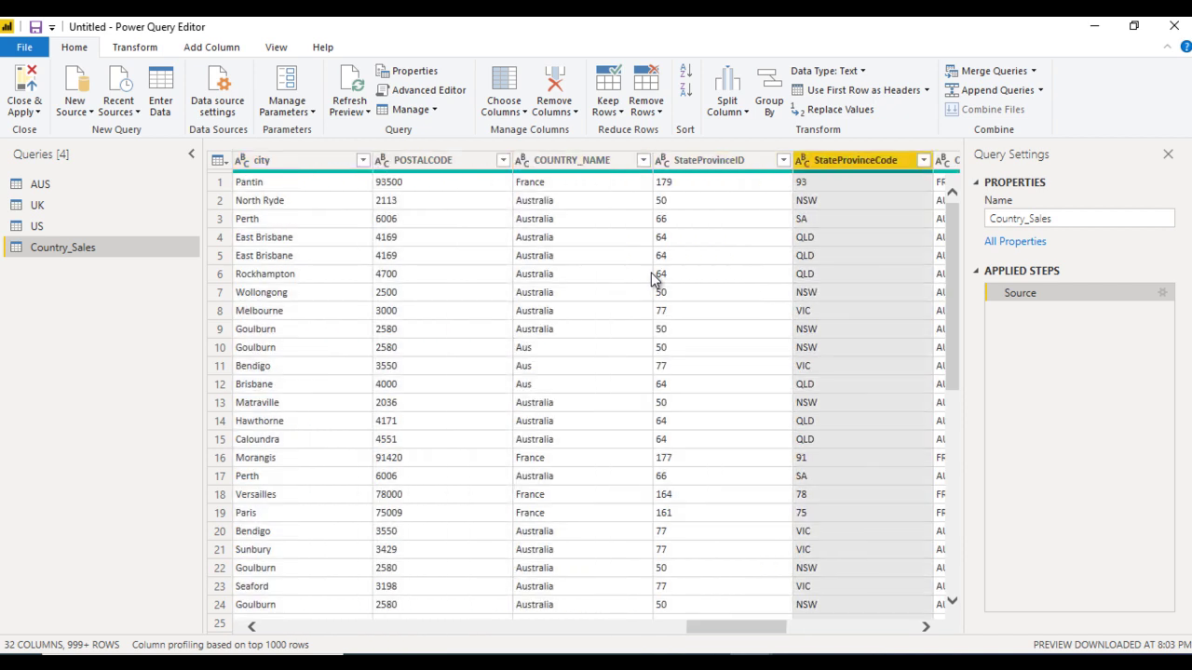
key(Left)
key(Right)
key(Right)
key(Right)
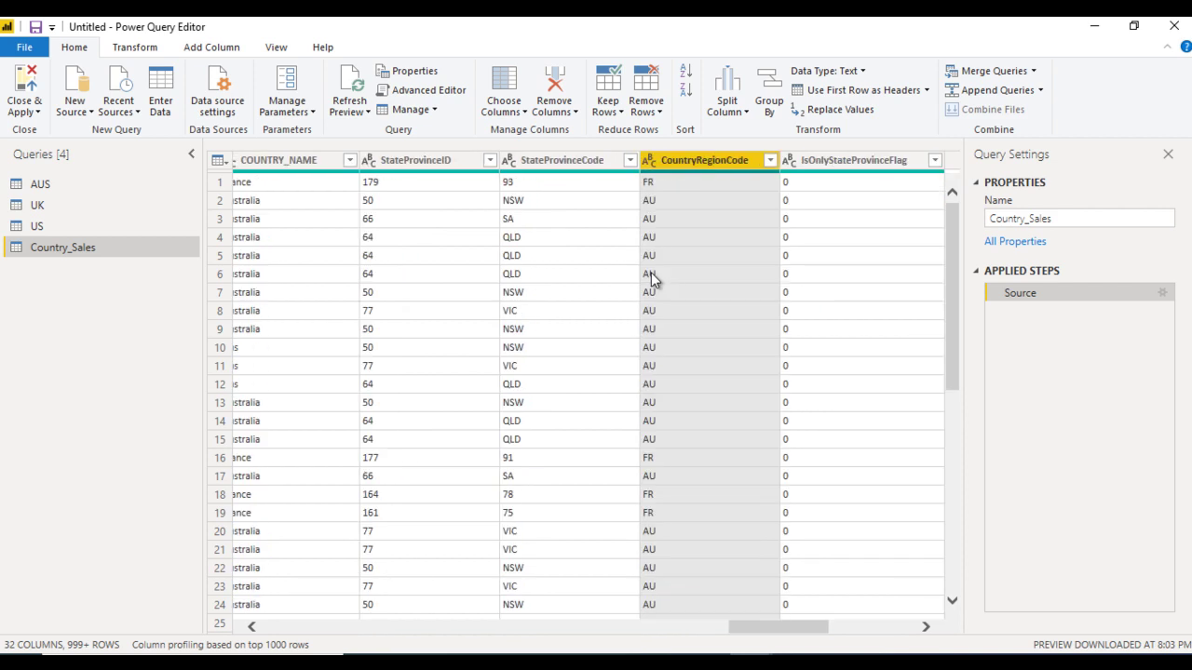
key(Left)
key(Left)
key(Left)
key(Left)
key(Right)
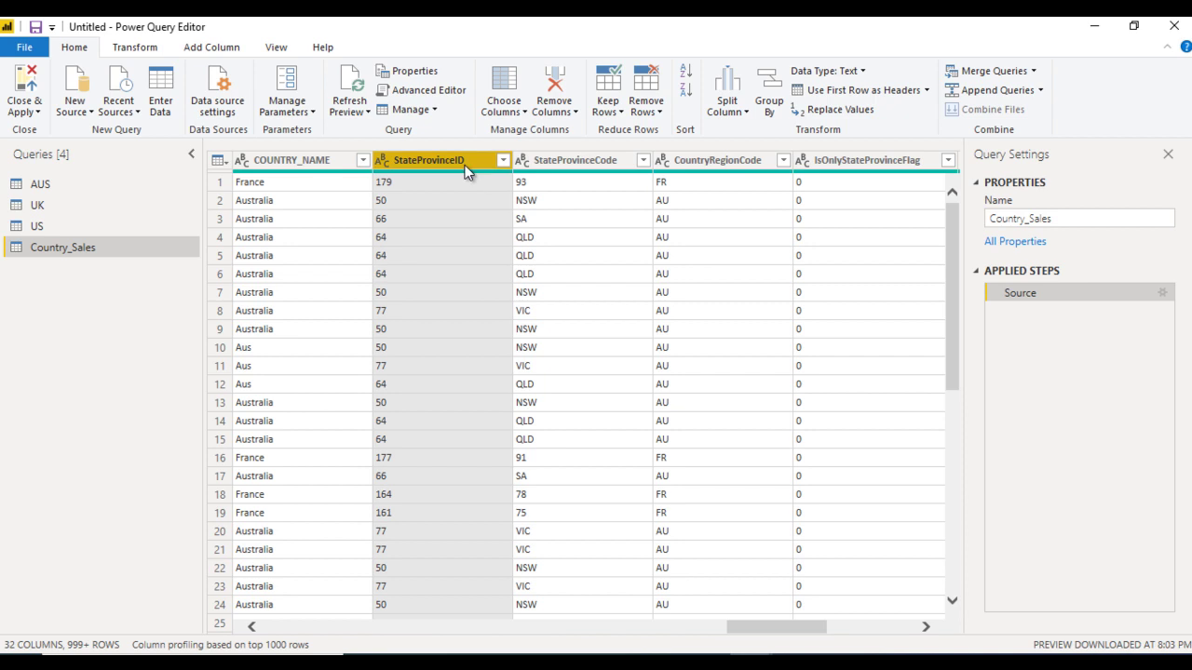
Step: Remove StateProvinceID, then the seven columns from StateProvinceCode through ModifiedDate
click(556, 110)
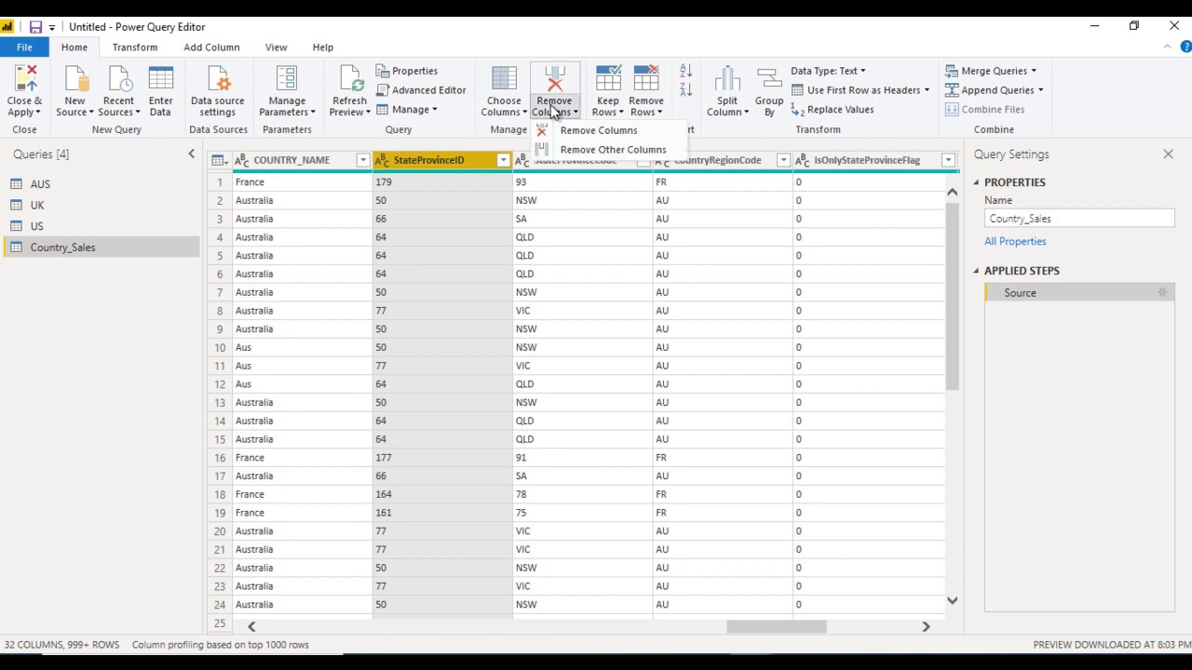
click(572, 133)
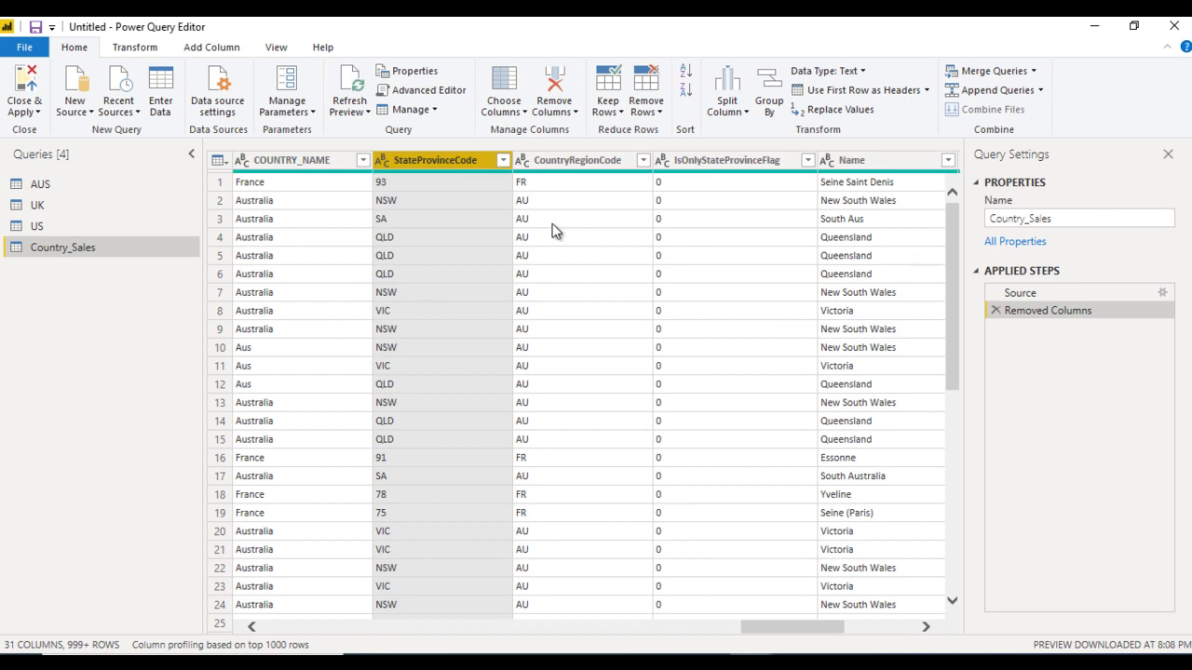
key(shift+Right)
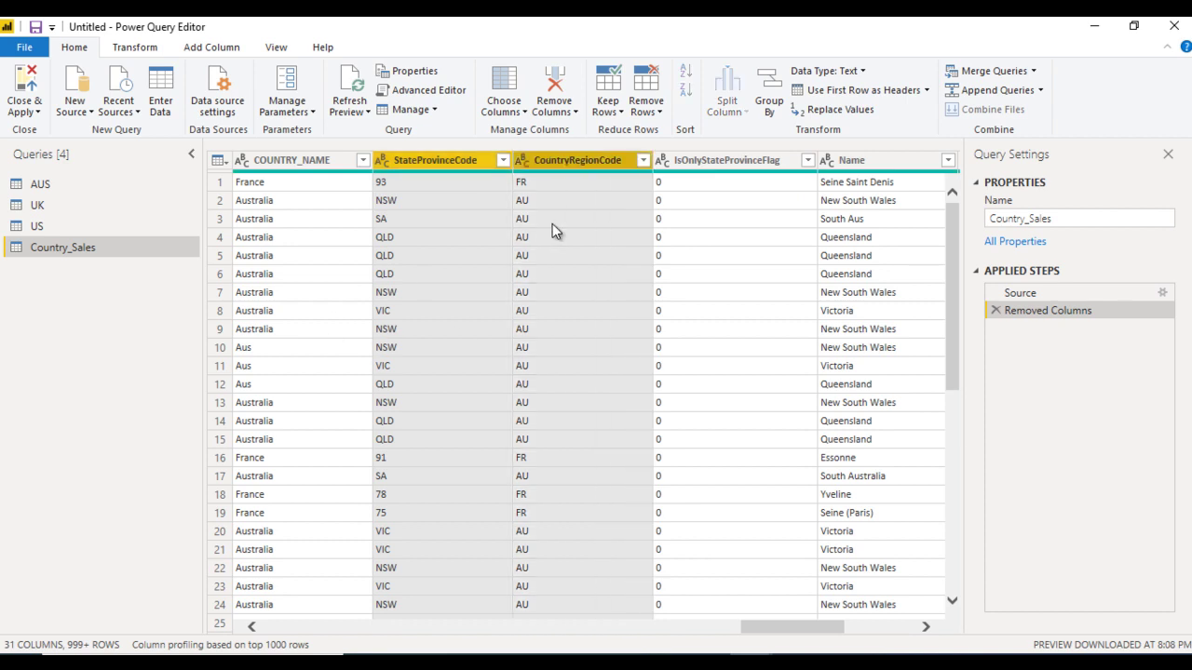
key(shift+Right)
key(shift+Right)
key(shift+Right)
key(shift+Right)
key(shift+Right)
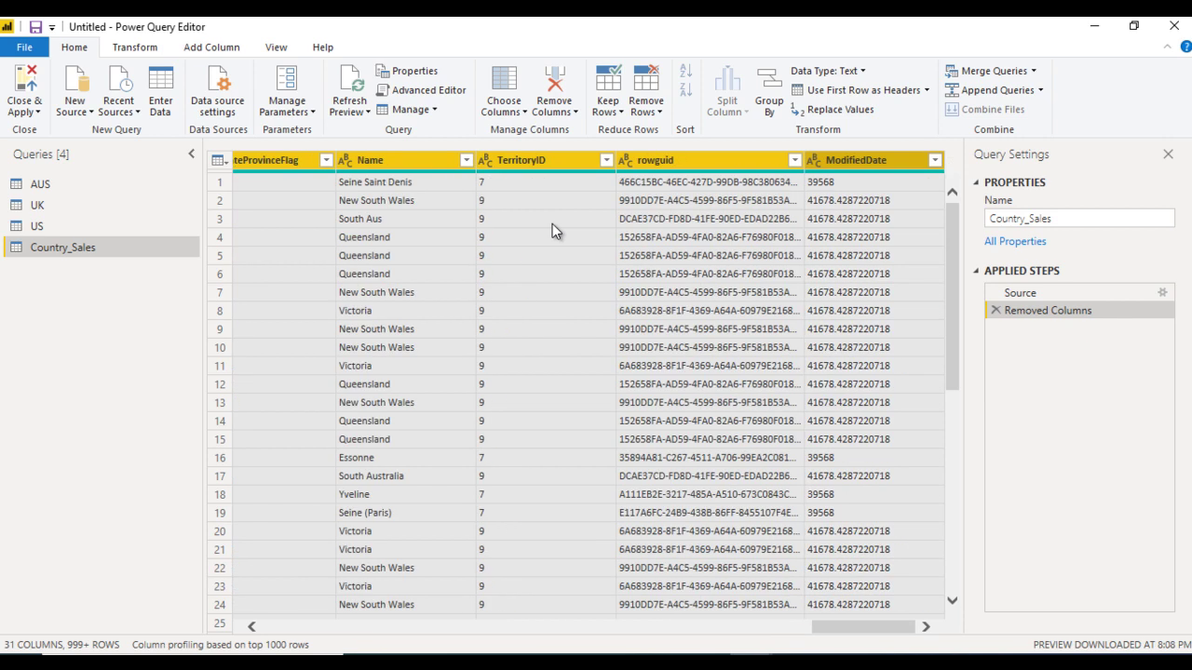
click(550, 112)
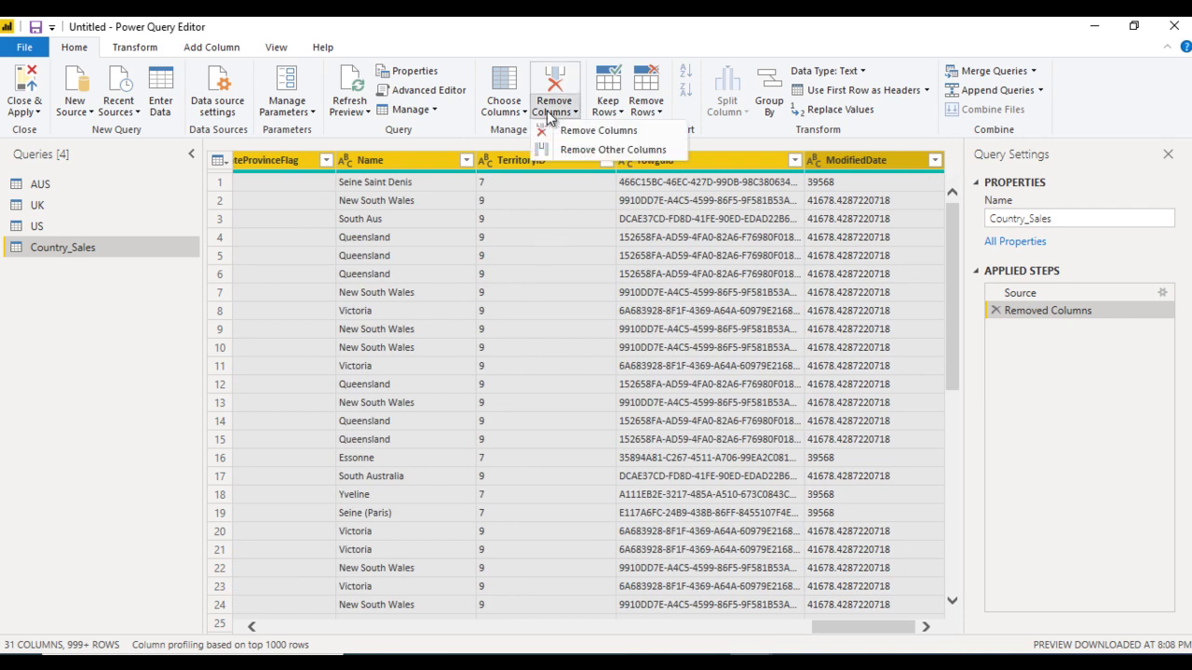
click(565, 132)
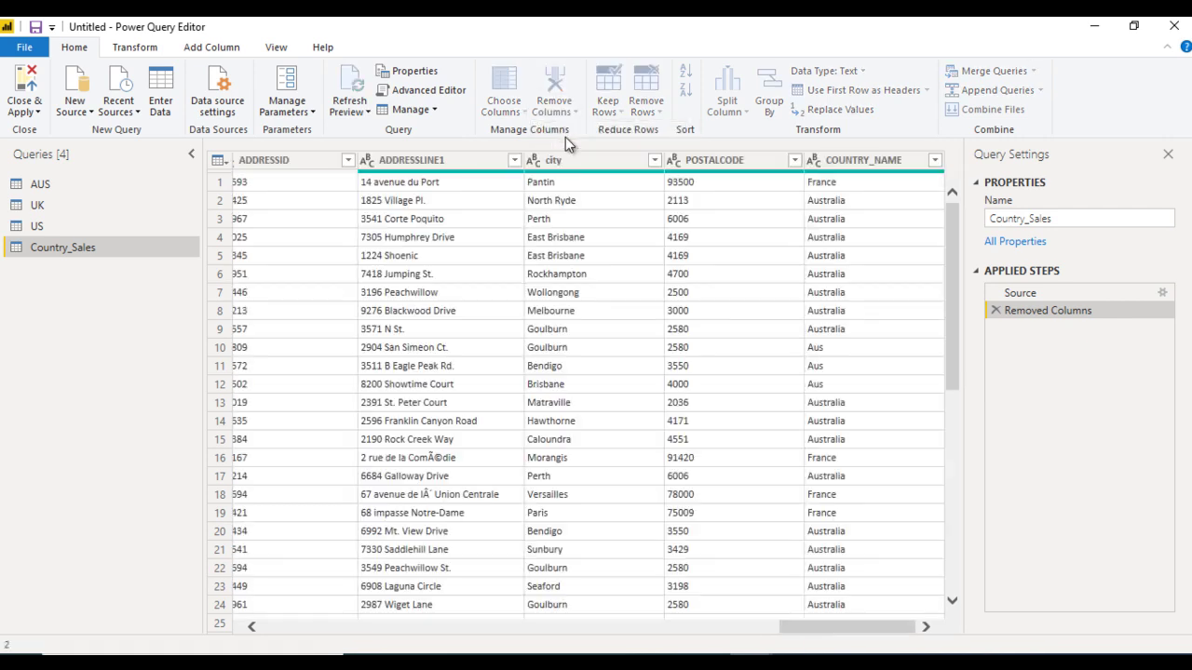
click(872, 239)
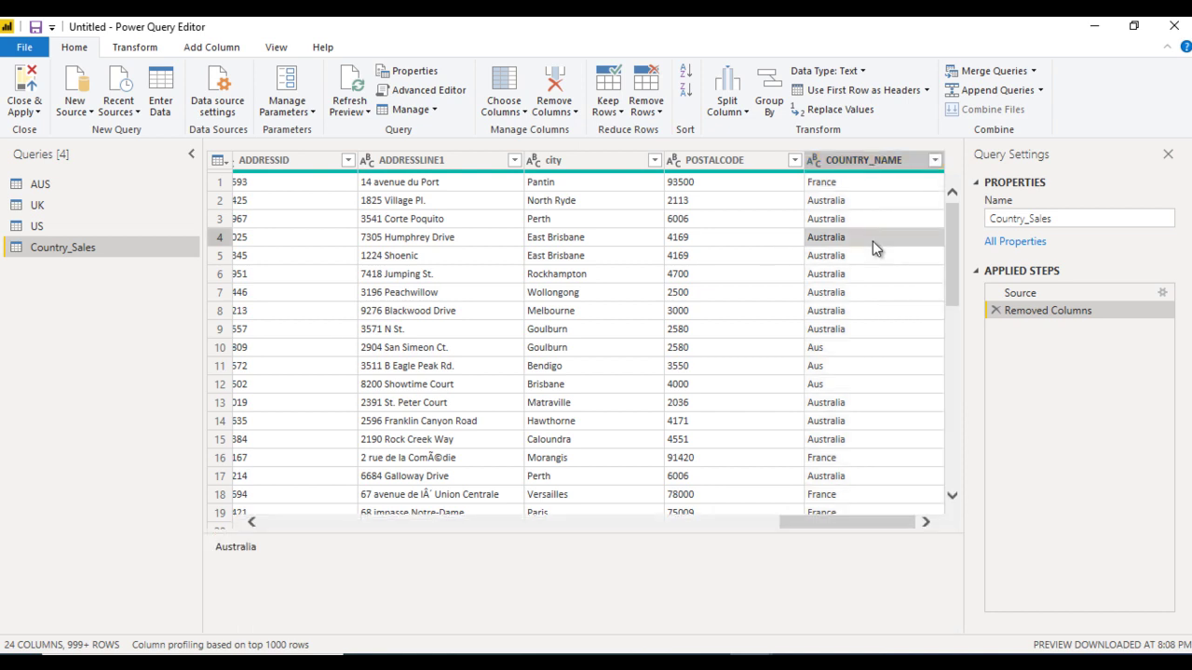
Step: Delete Removed Columns, keep only ModifiedDate via Remove Other Columns, then delete that step
click(995, 311)
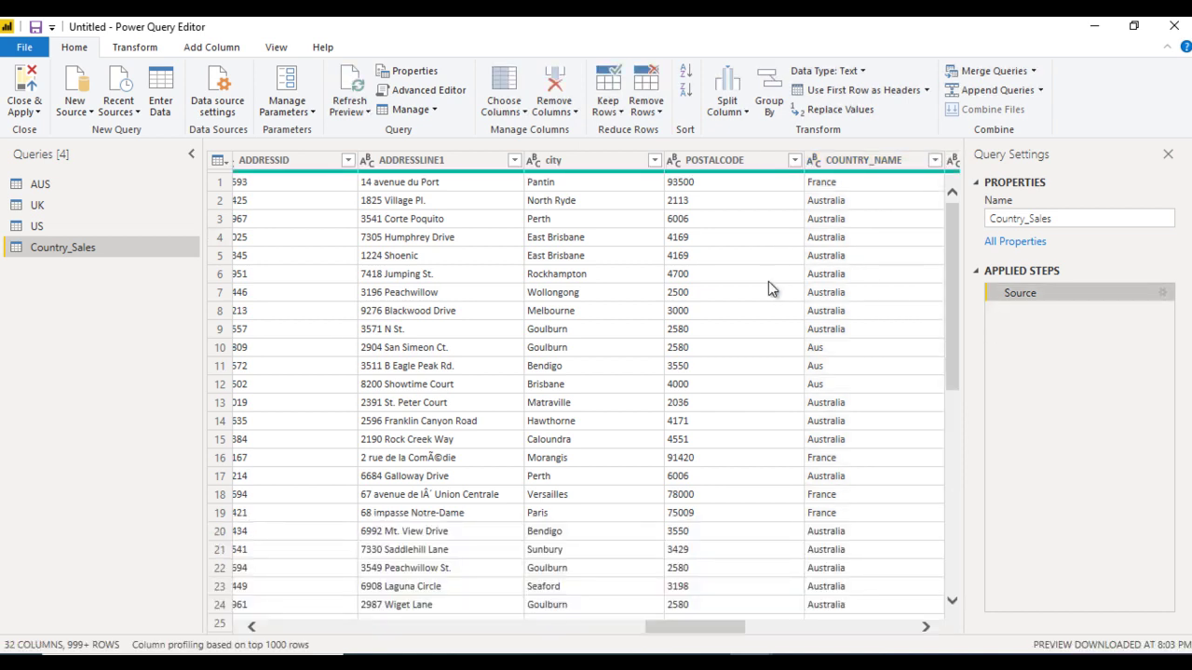
click(768, 281)
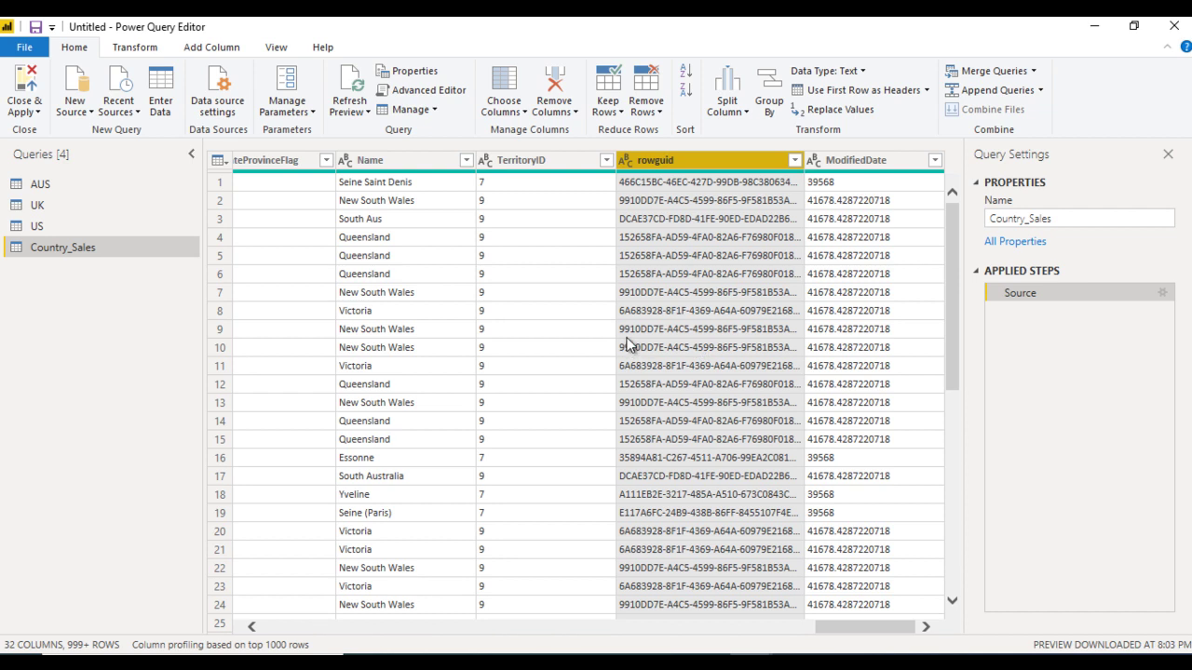
click(842, 158)
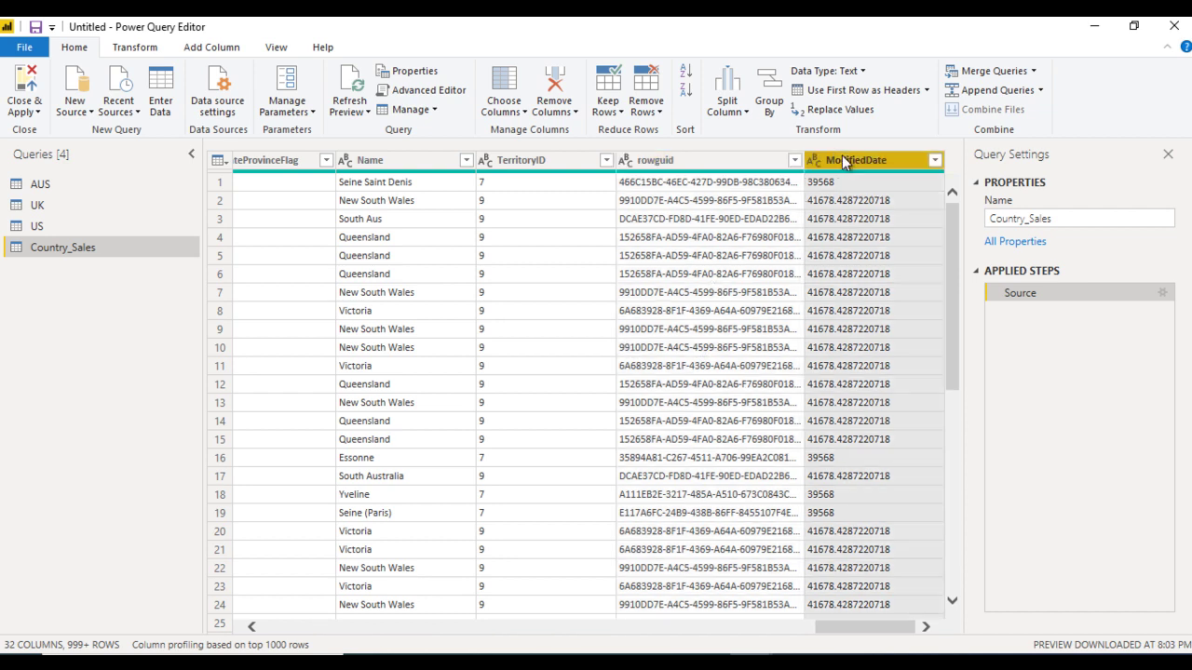
click(552, 110)
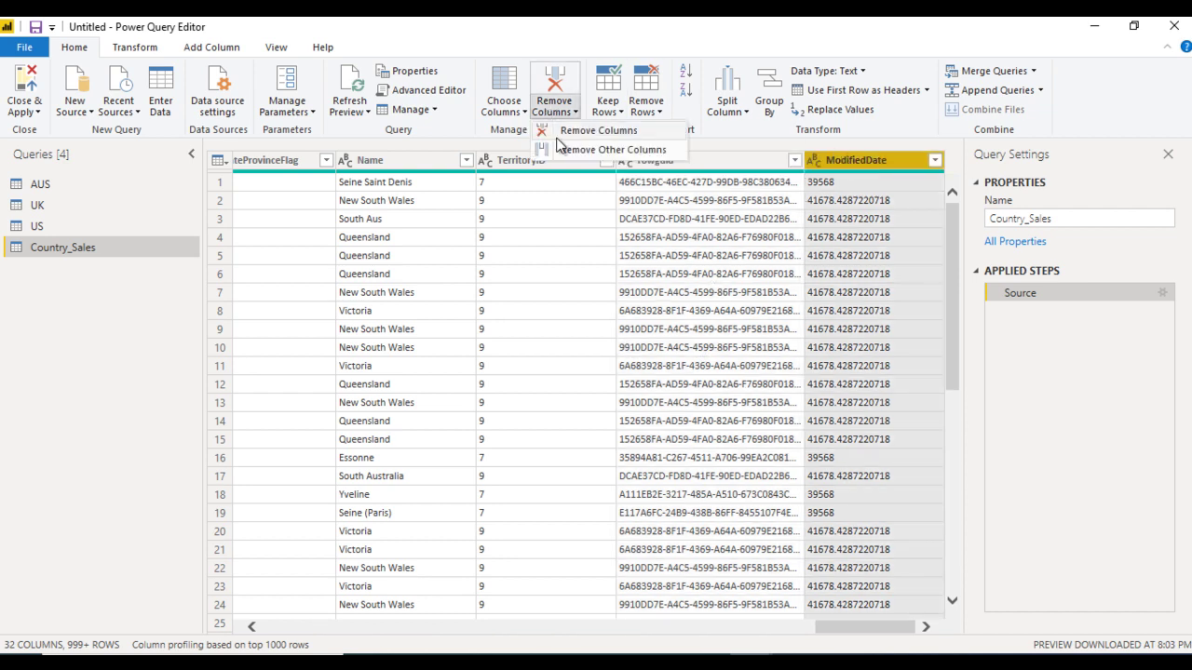
click(567, 150)
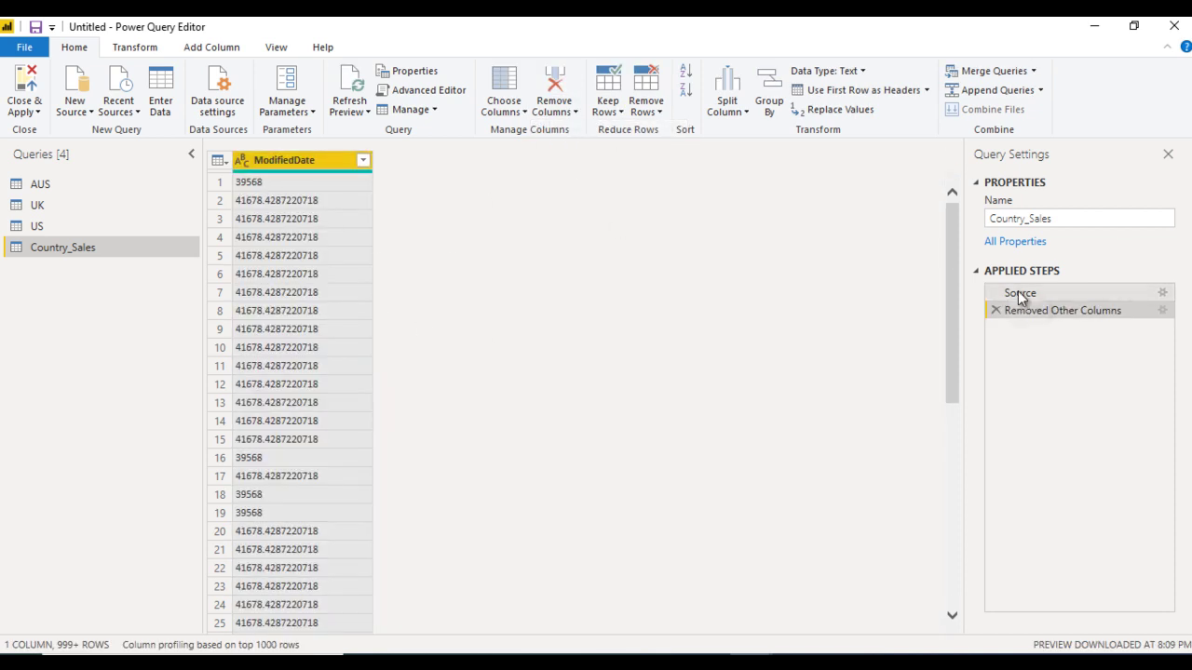
click(995, 311)
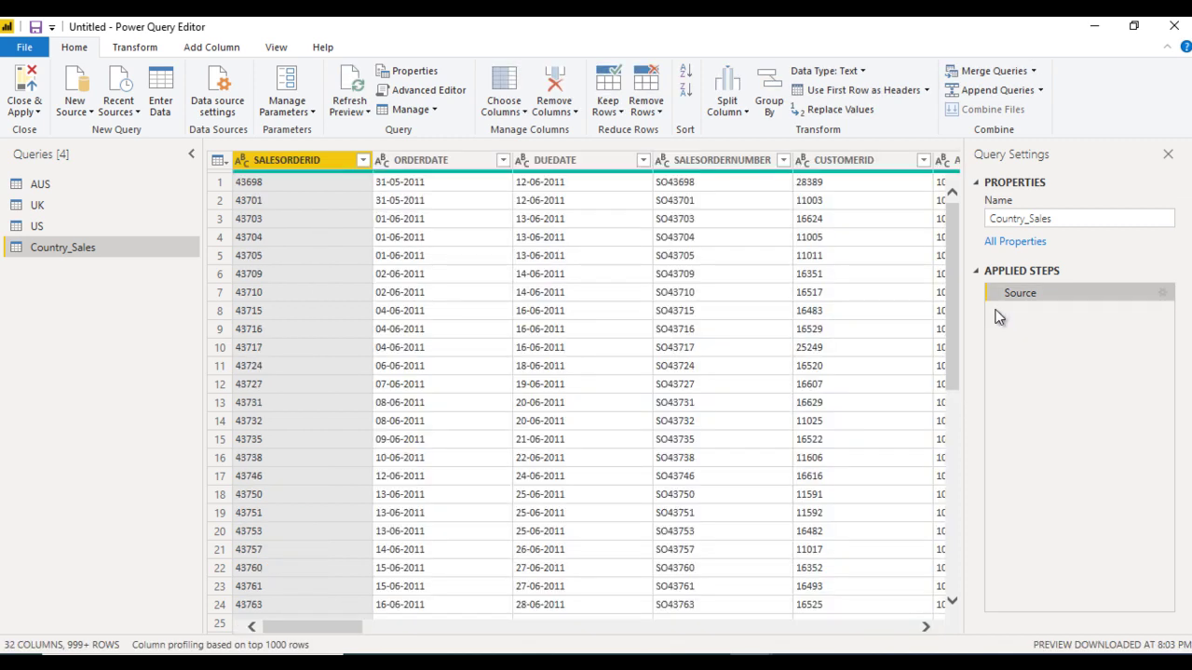
Step: Select the columns after COUNTRY_NAME through ModifiedDate and remove them
click(611, 244)
key(Up)
key(Up)
key(Up)
key(Up)
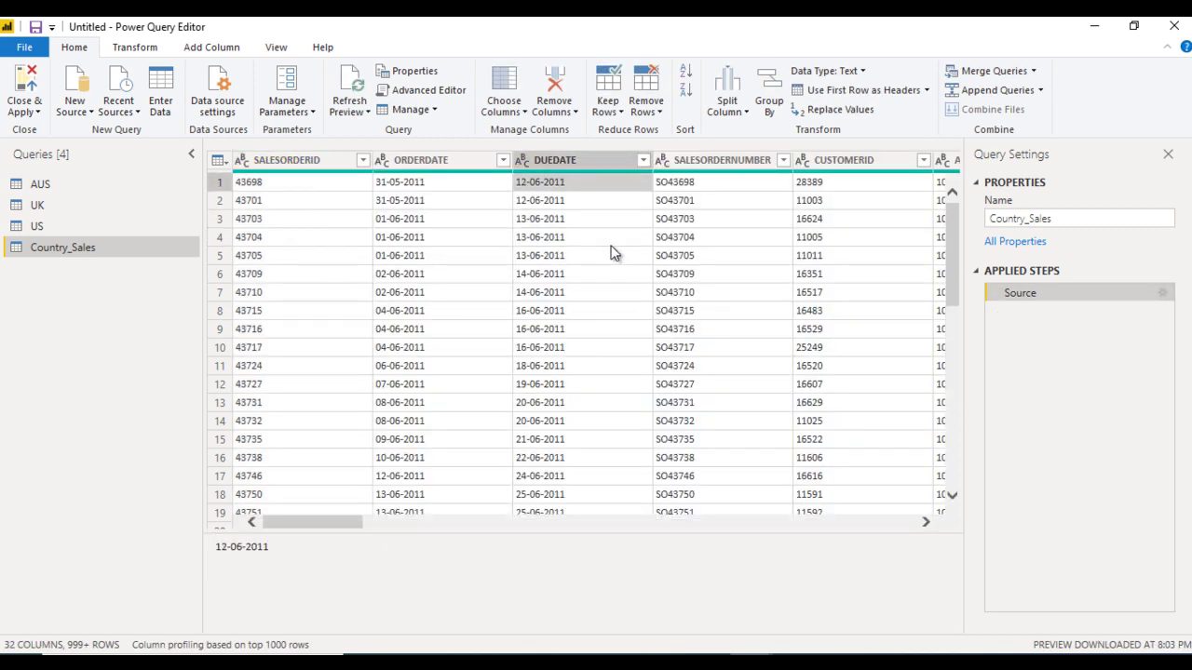
key(Right)
key(Right)
key(Right)
key(Right)
key(Right)
key(Right)
key(Right)
key(Right)
key(Right)
key(Right)
key(Right)
key(Right)
key(Right)
key(Right)
key(Right)
key(Right)
key(Right)
key(Right)
key(Right)
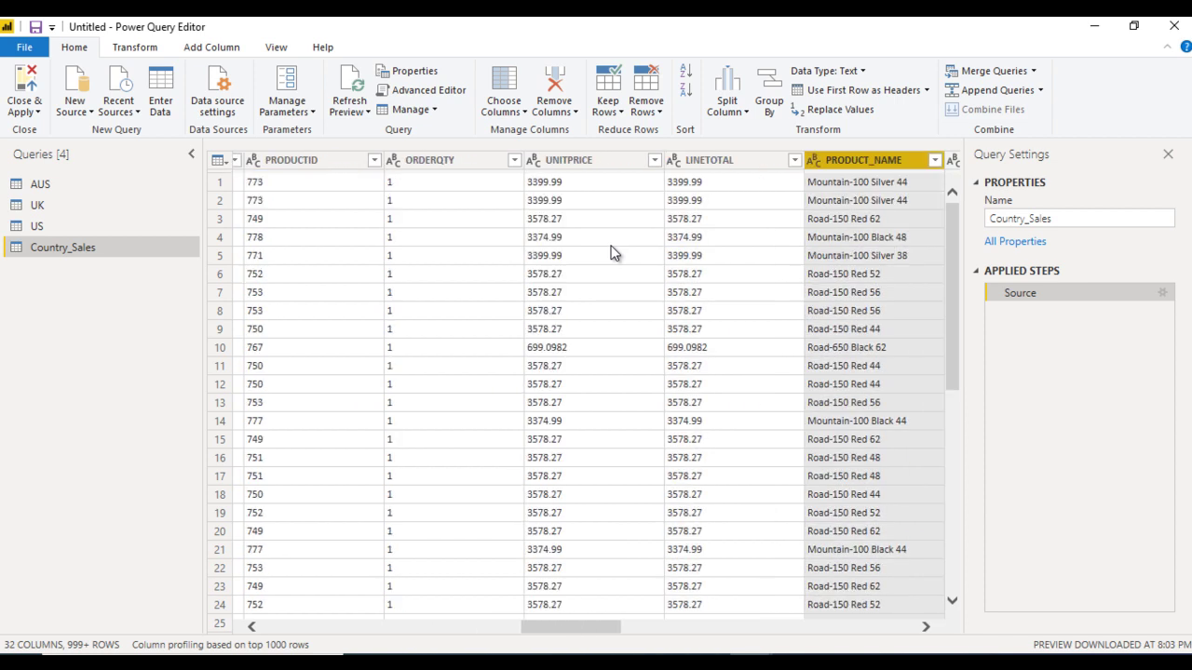
key(Right)
key(Right)
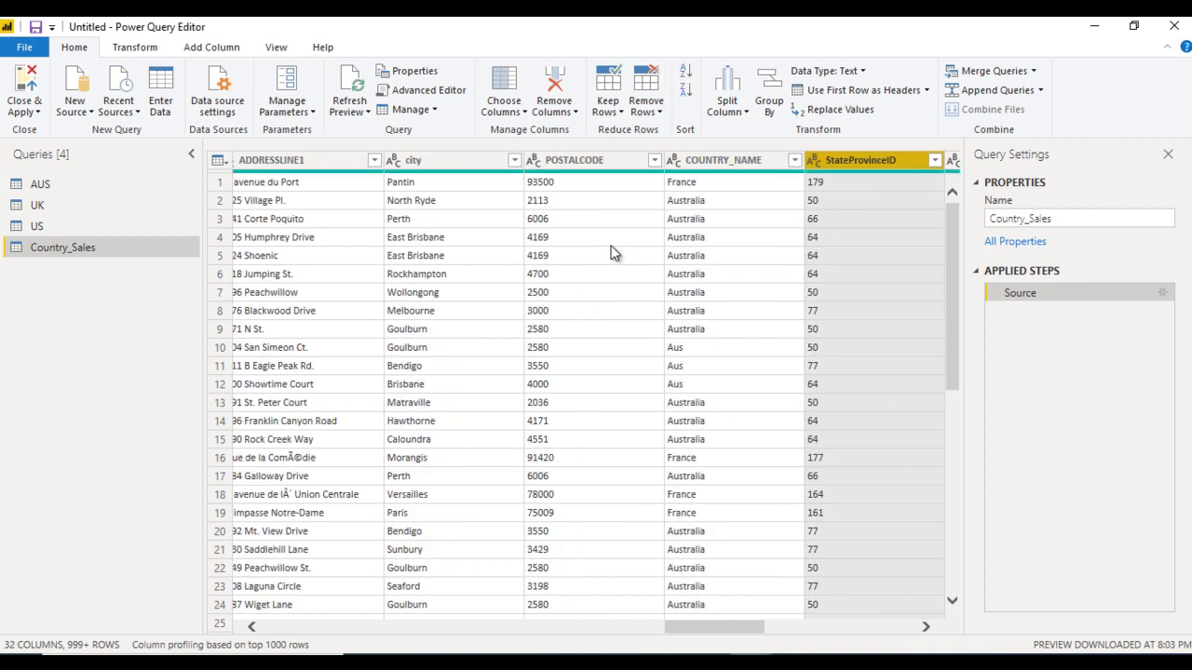
key(shift+Right)
key(shift+Right)
key(shift+Right)
key(shift+Right)
key(shift+Right)
key(shift+Right)
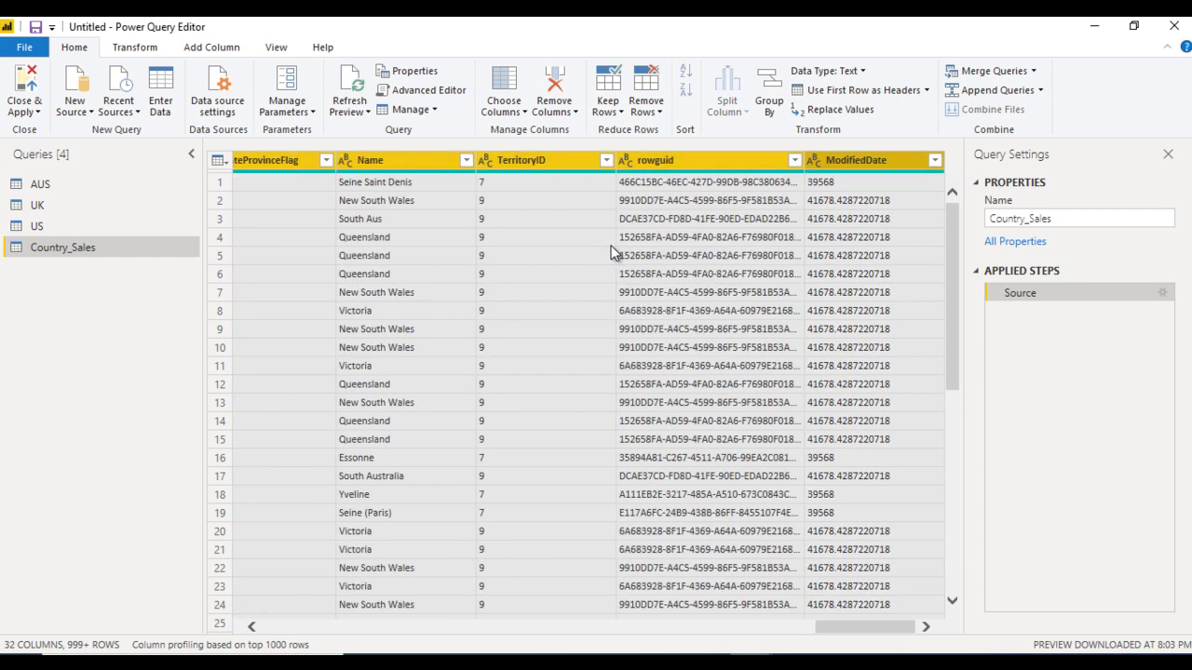
click(556, 86)
Step: Select POSTALCODE, then jump to SALESORDERID and step through CUSTOMERID, SALESORDERNUMBER and ACCOUNTNUMBER
click(753, 325)
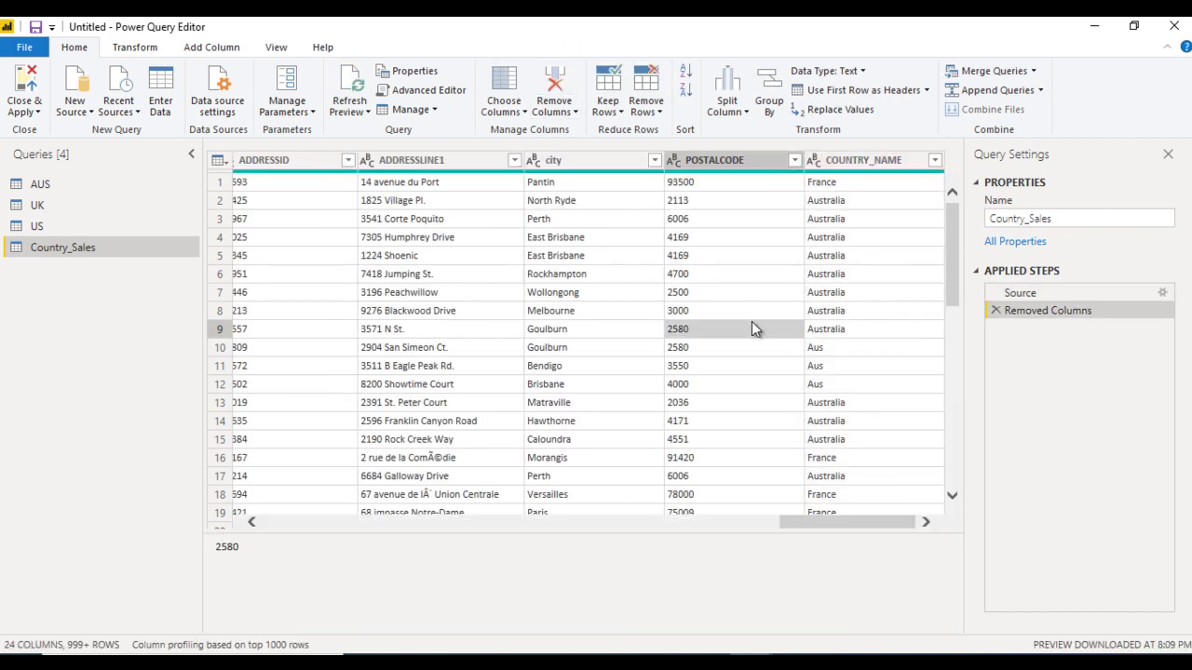
key(ctrl+space)
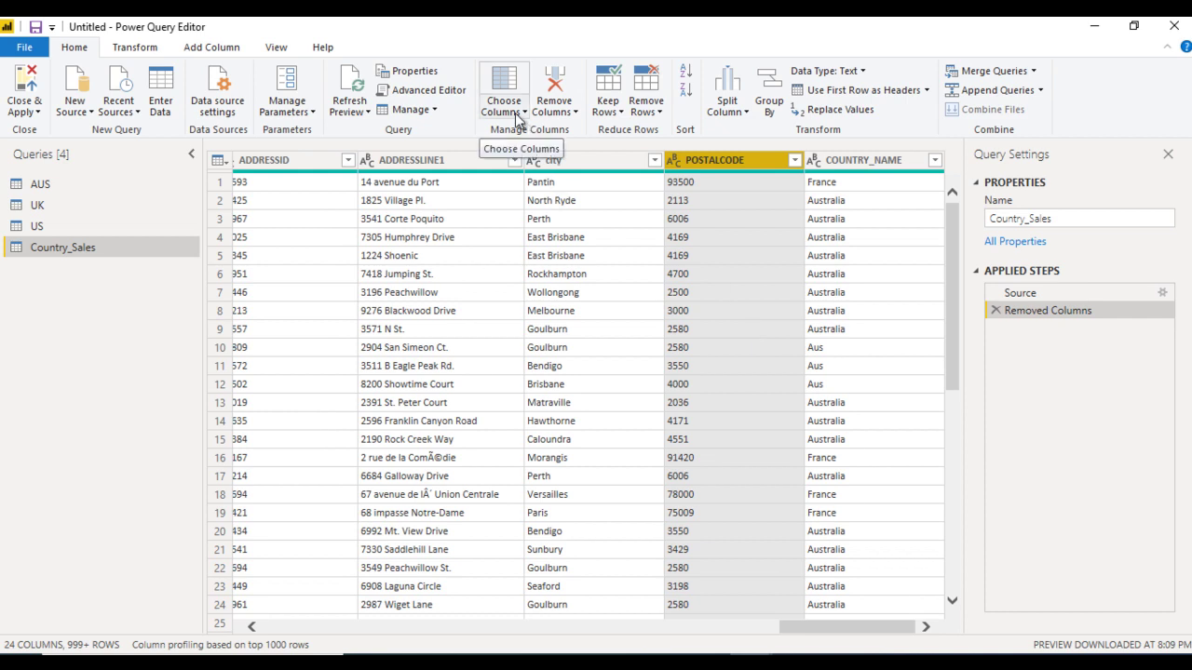
click(493, 255)
key(Left)
key(Left)
key(ctrl+Home)
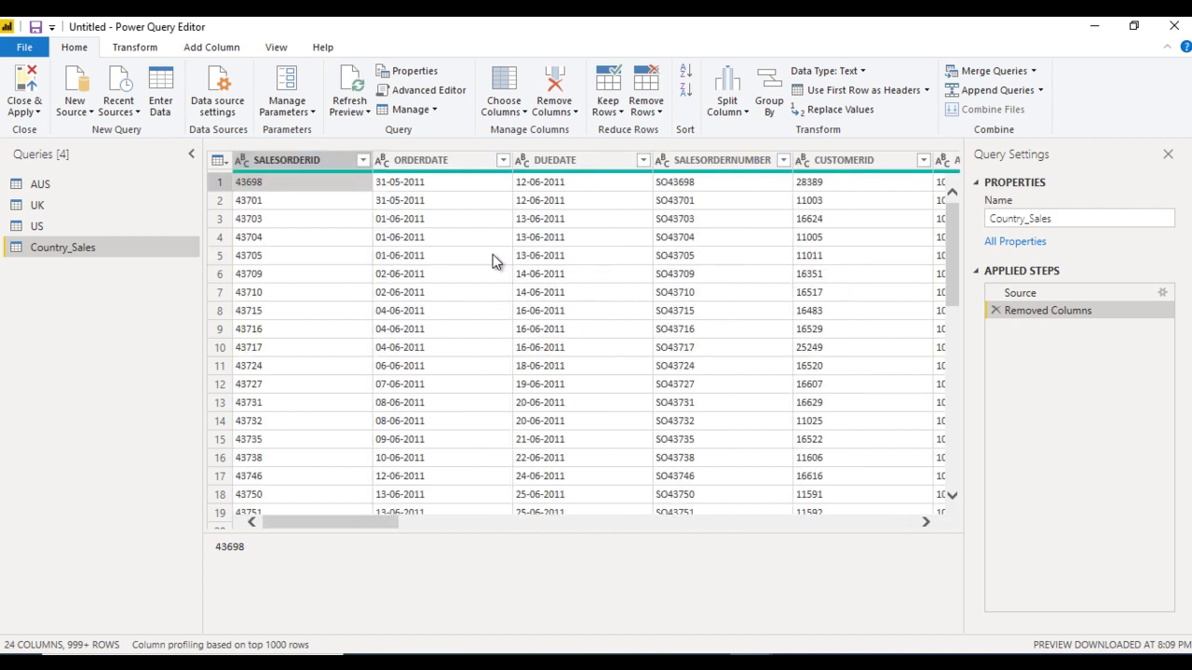
key(ctrl+space)
key(Right)
key(Right)
key(Right)
key(Right)
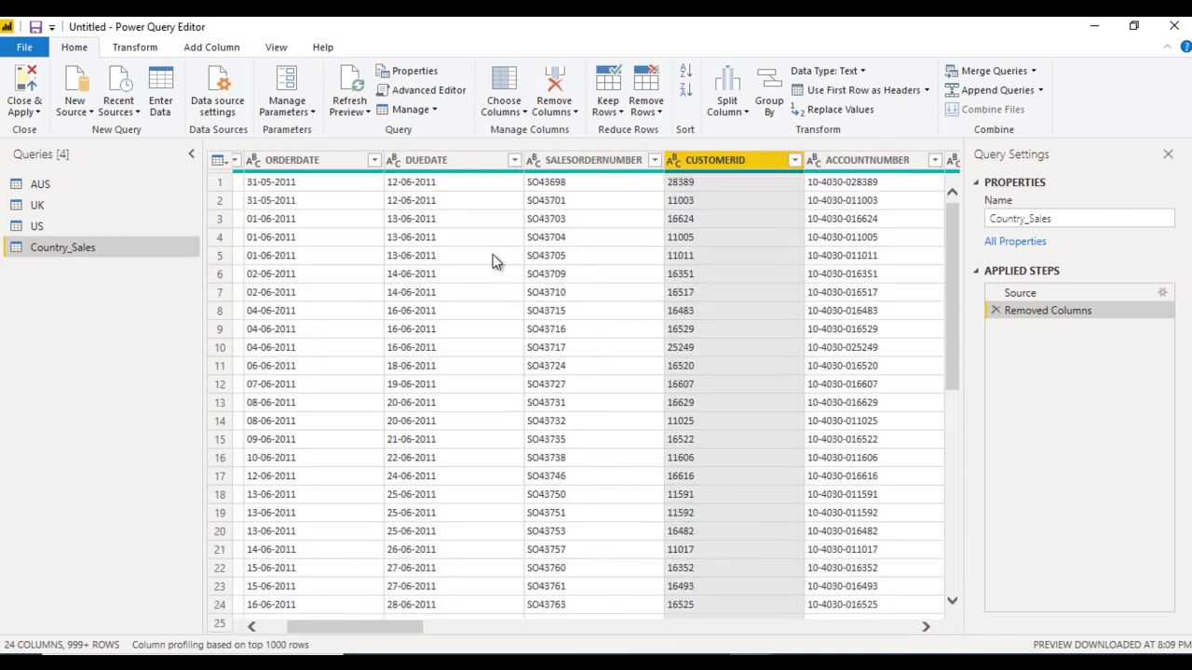
key(Left)
key(Left)
key(Right)
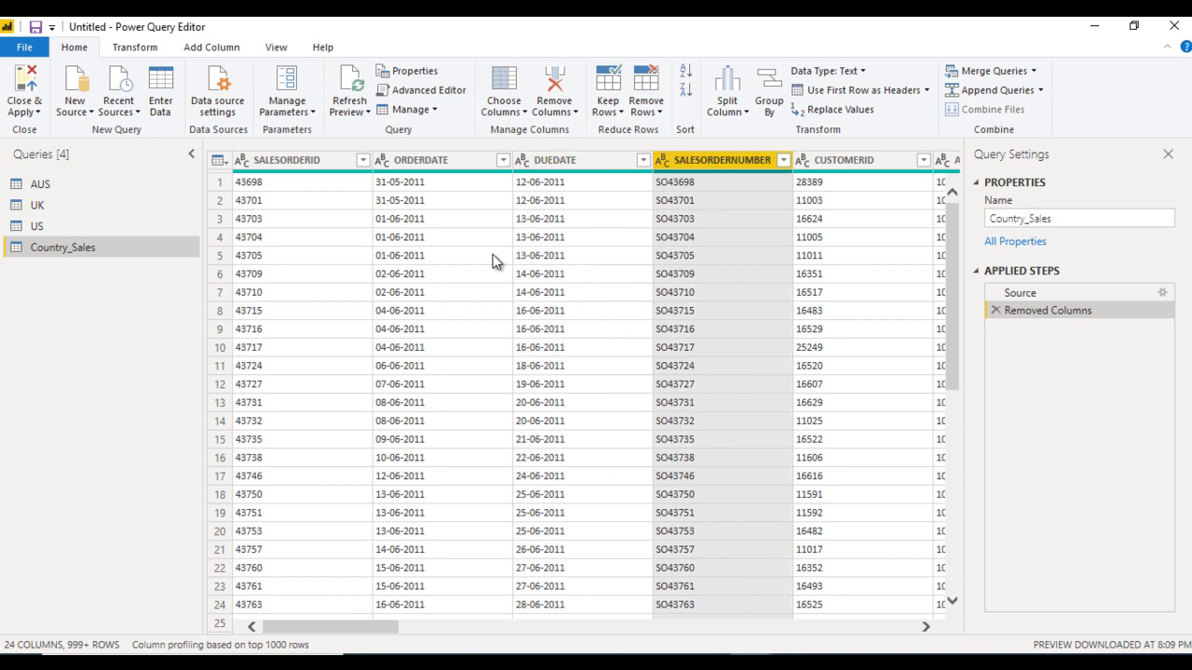
key(Right)
key(Right)
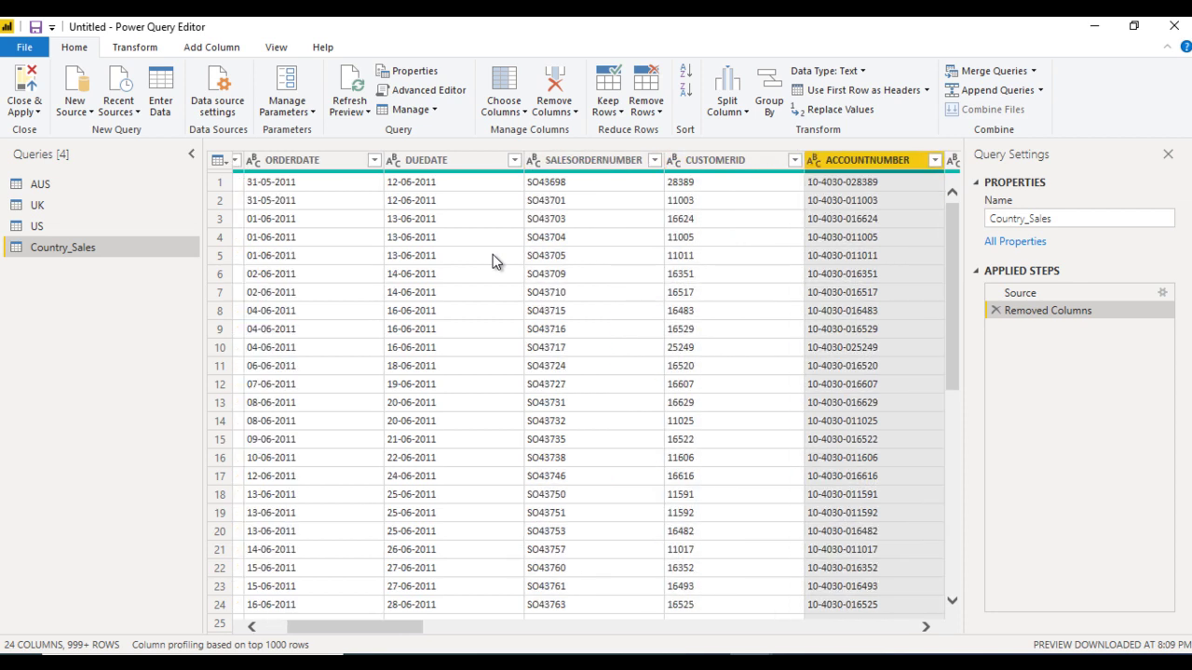
key(Left)
key(Left)
key(Left)
key(Left)
key(Left)
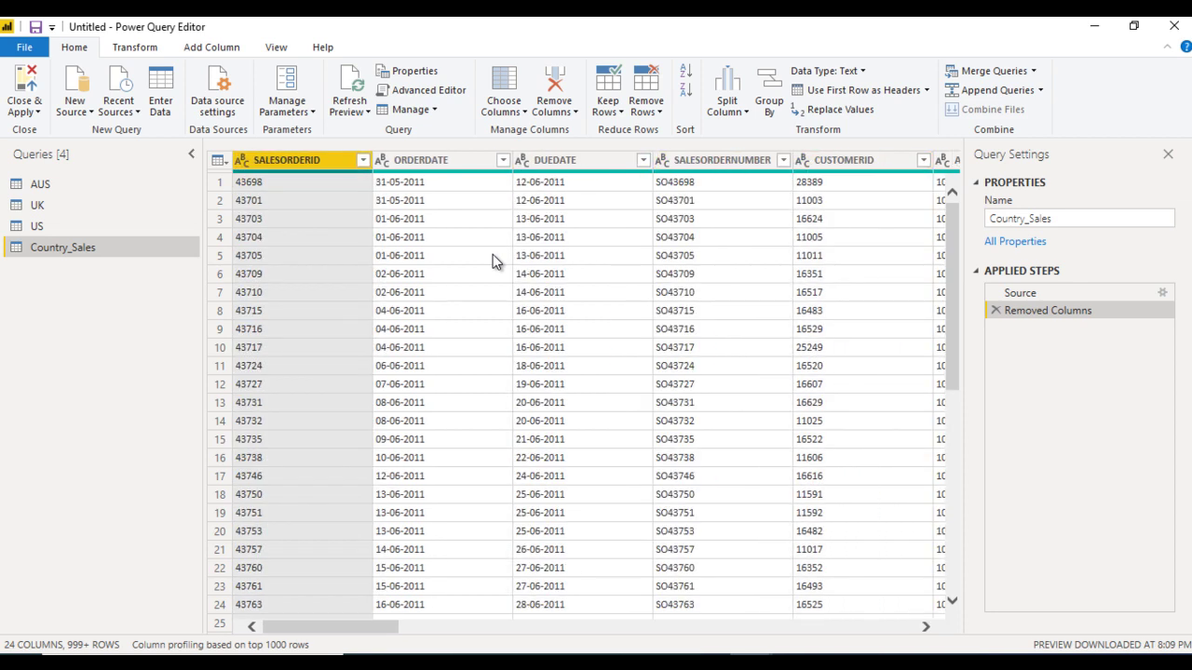
Step: Use Choose Columns > Go to Column to jump to the city column
click(510, 108)
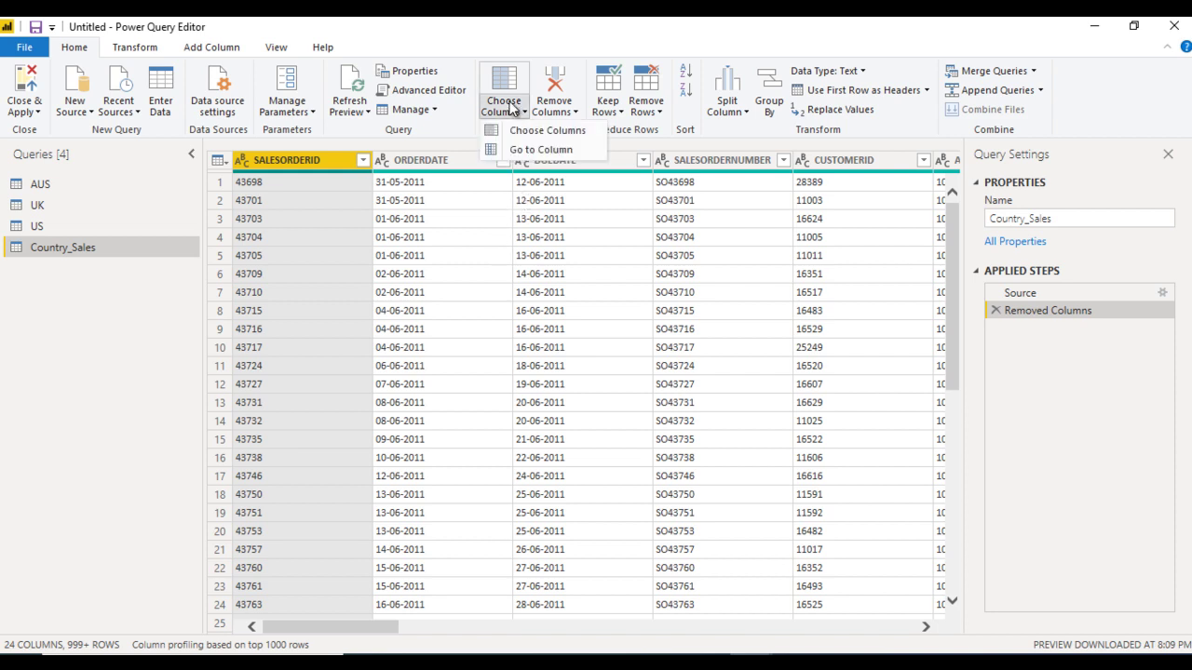
click(526, 151)
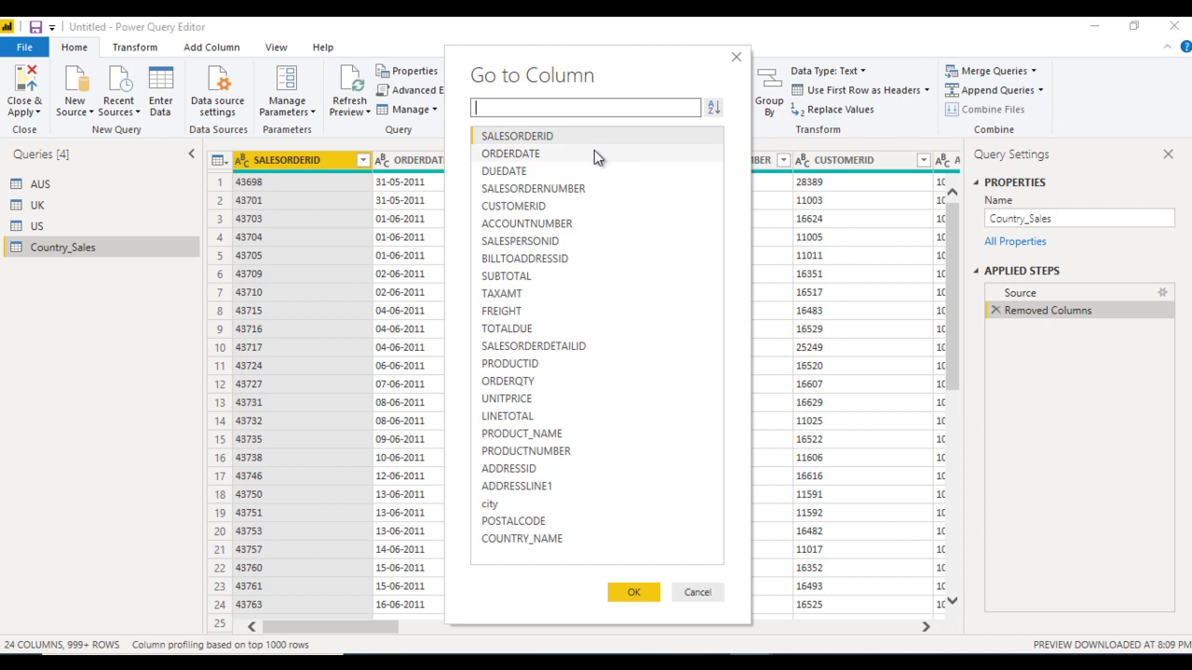
click(546, 506)
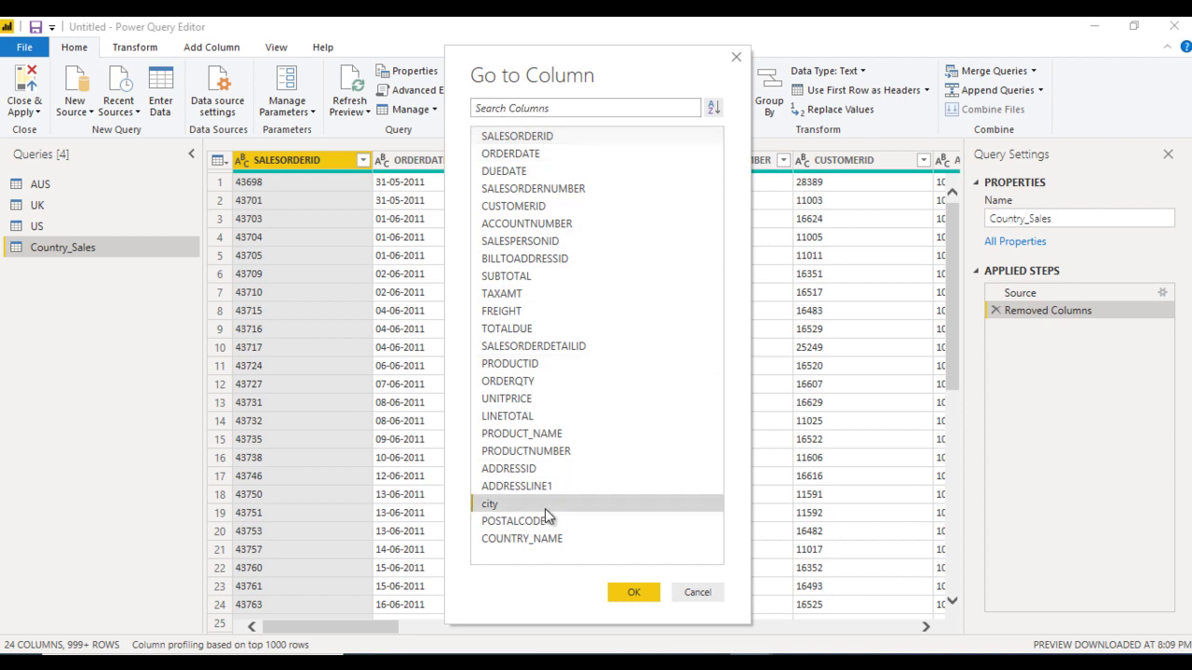
click(629, 593)
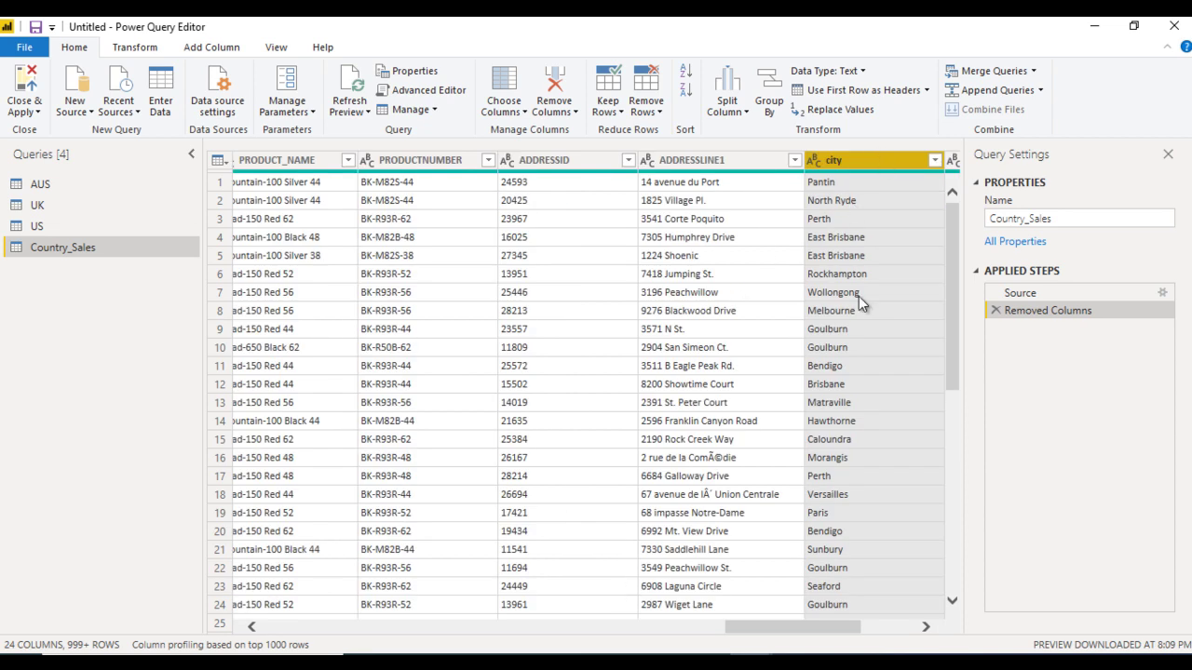
Step: Use Choose Columns to keep only the DUEDATE column
click(506, 112)
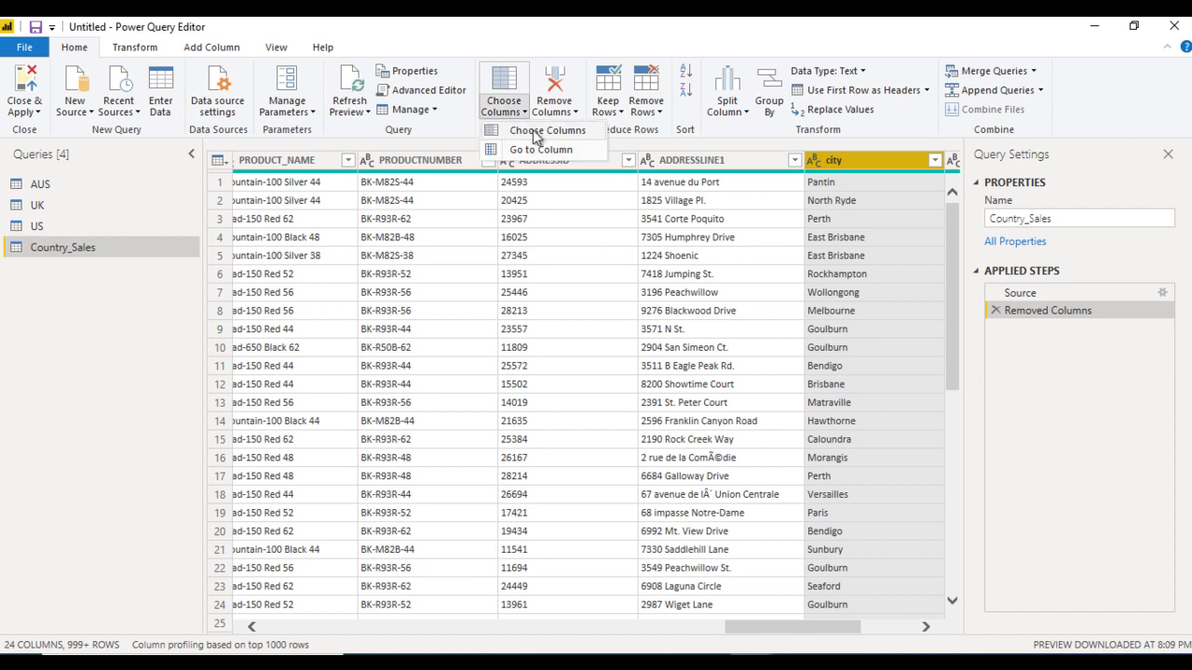
click(535, 136)
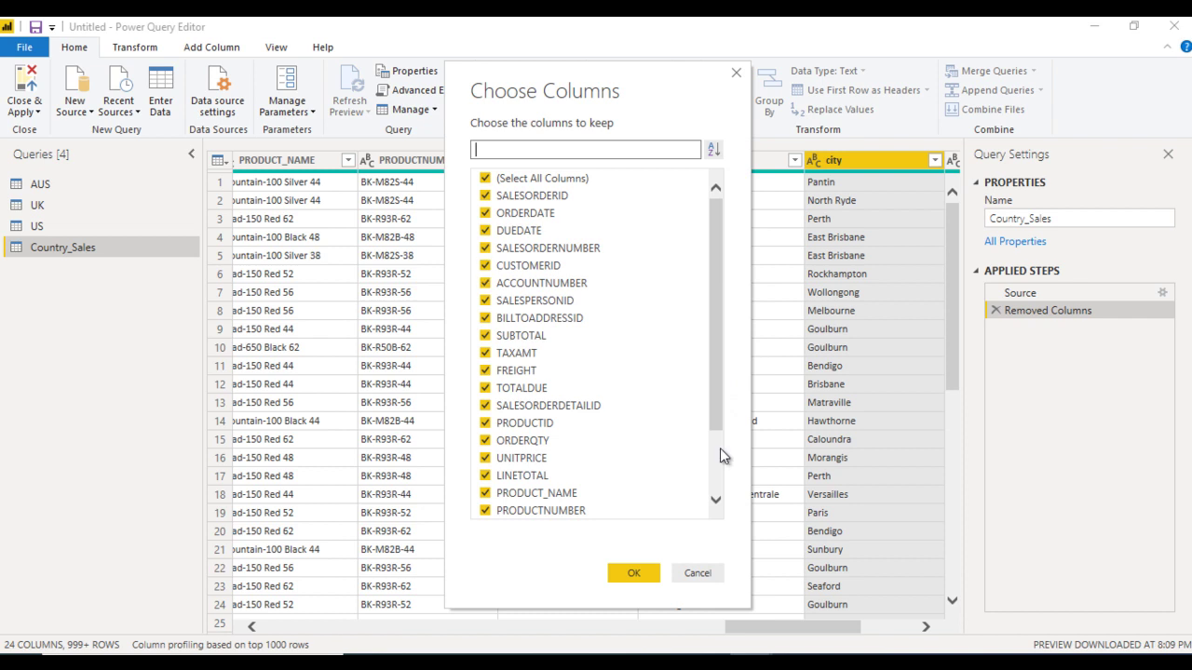
click(717, 484)
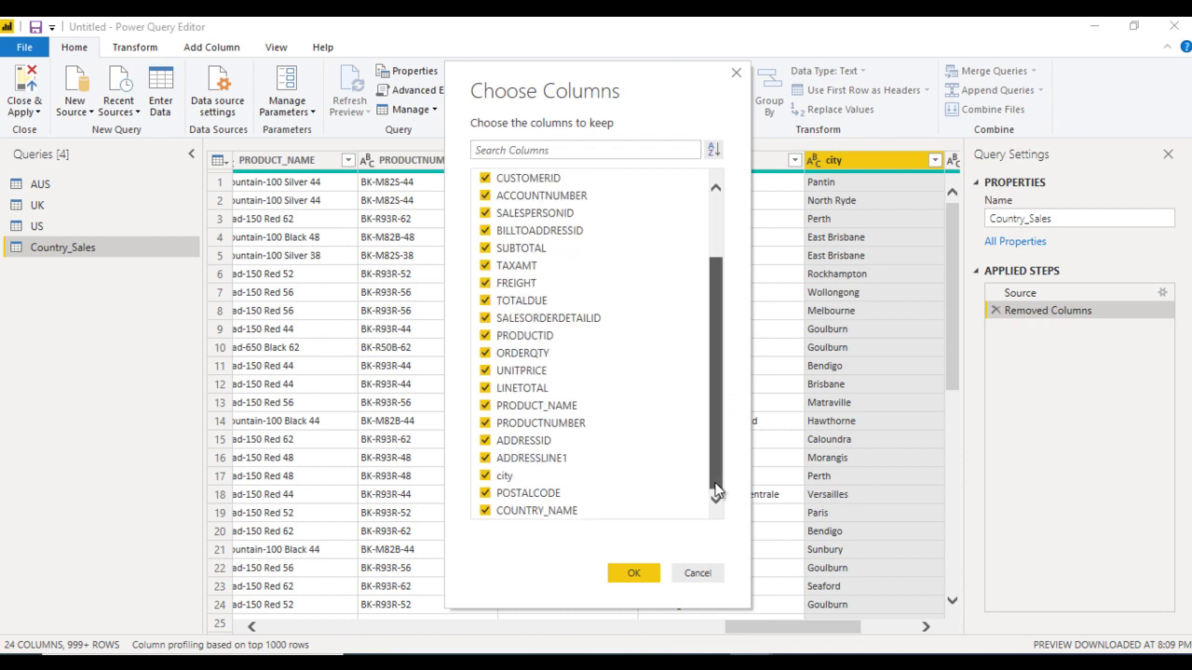
drag(715, 491, 699, 353)
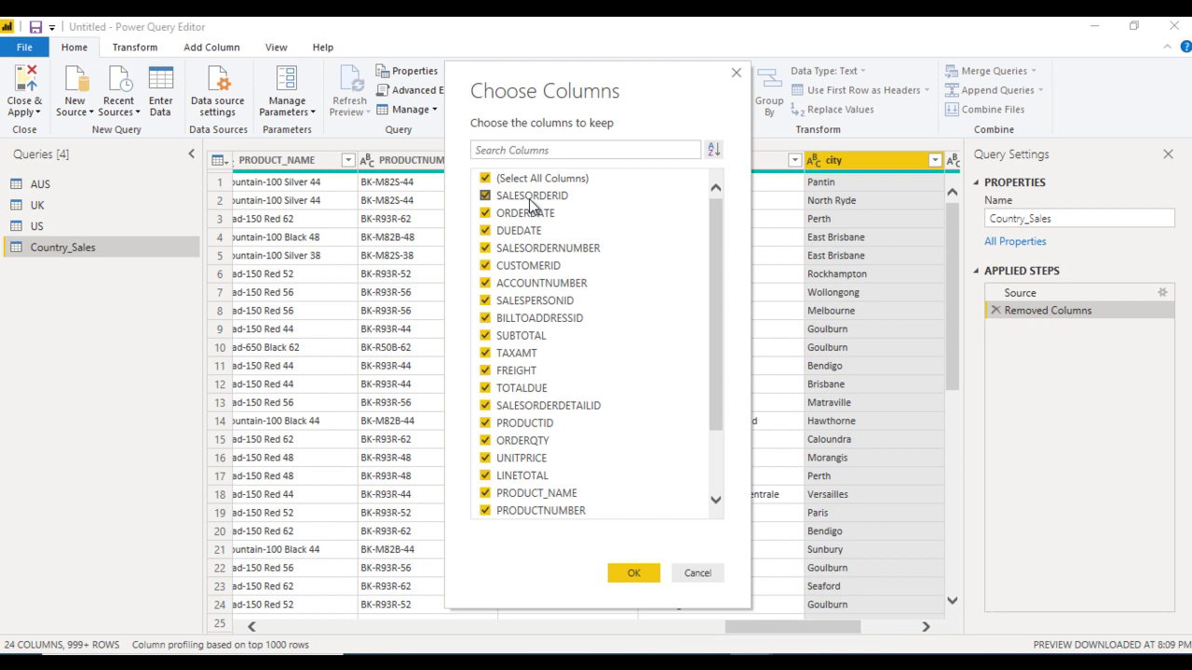
click(511, 180)
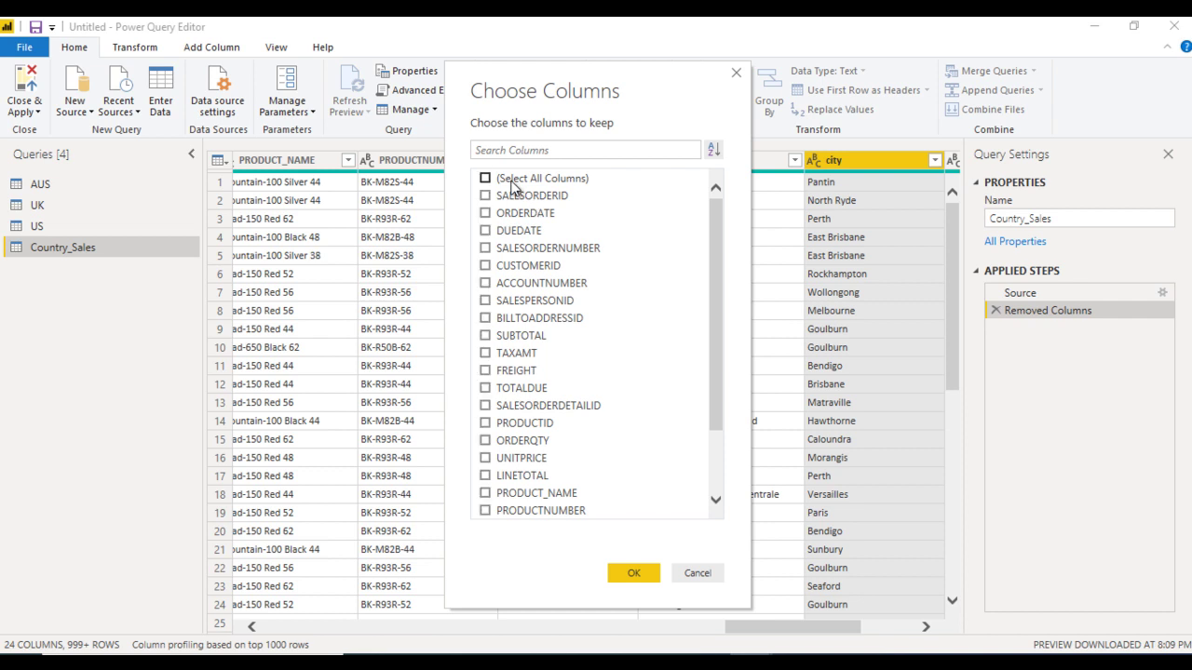
click(514, 233)
click(630, 572)
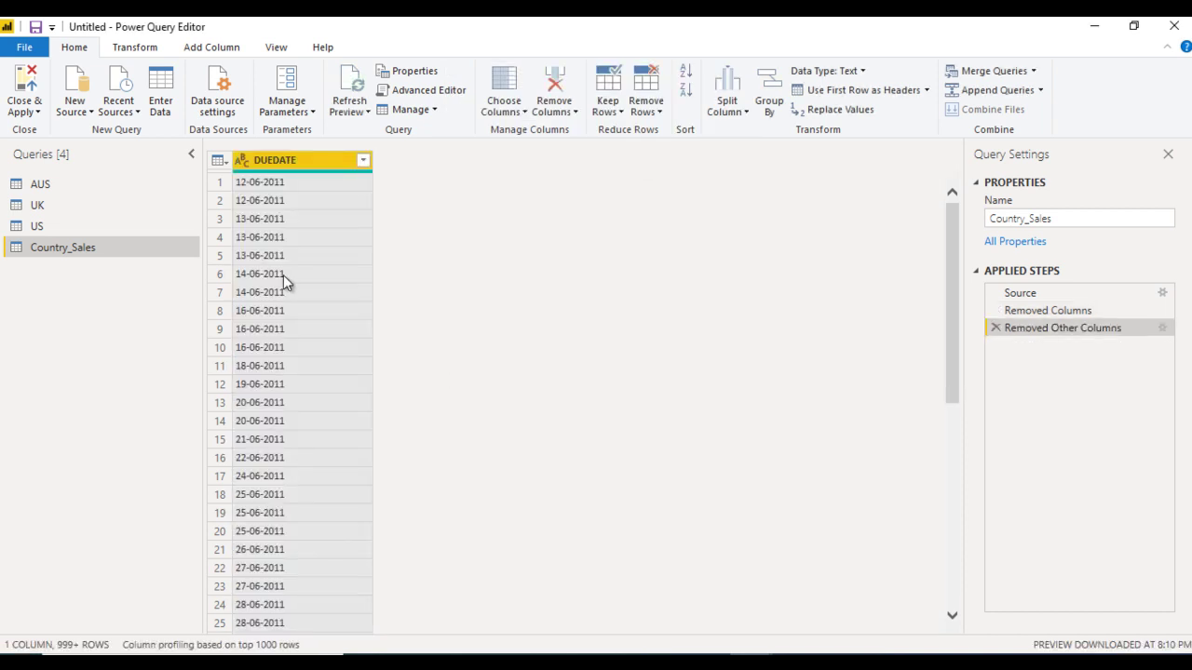
Step: Delete the DUEDATE-only Removed Other Columns step, restoring 24 columns
click(996, 328)
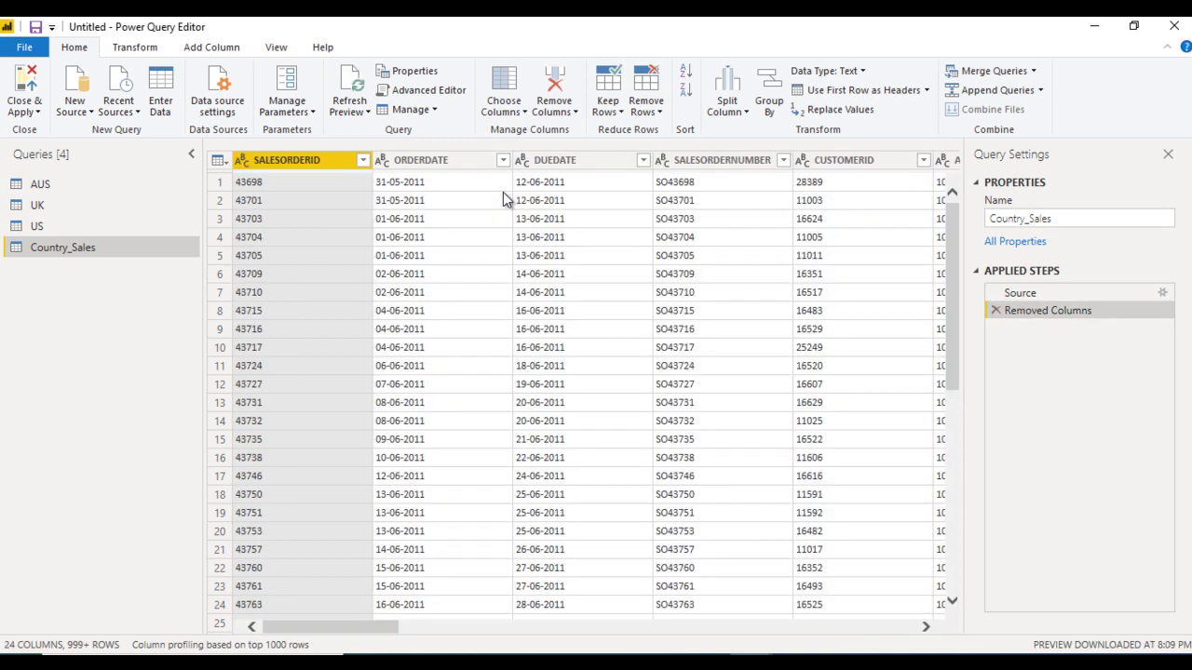
click(502, 112)
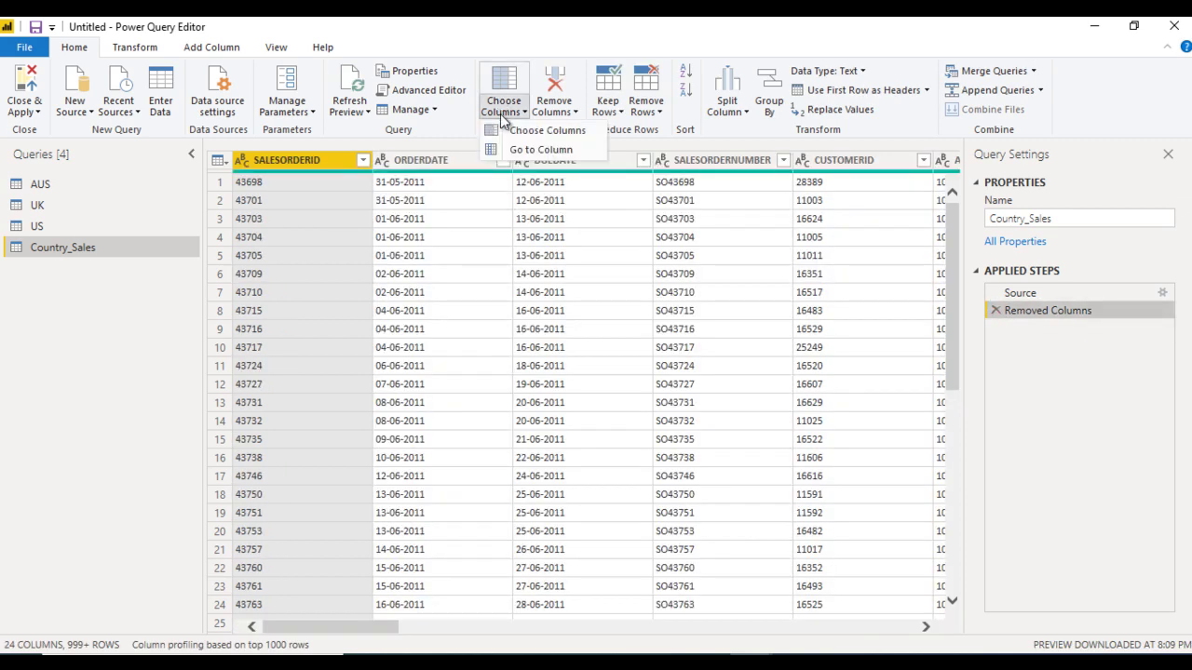
click(557, 109)
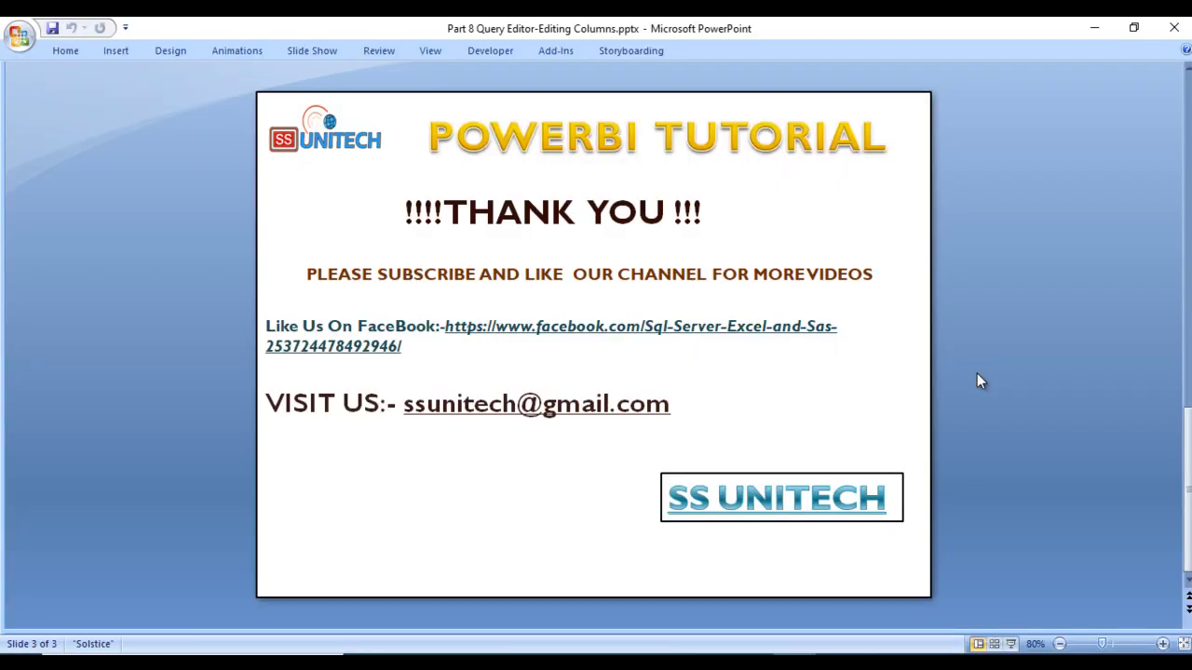